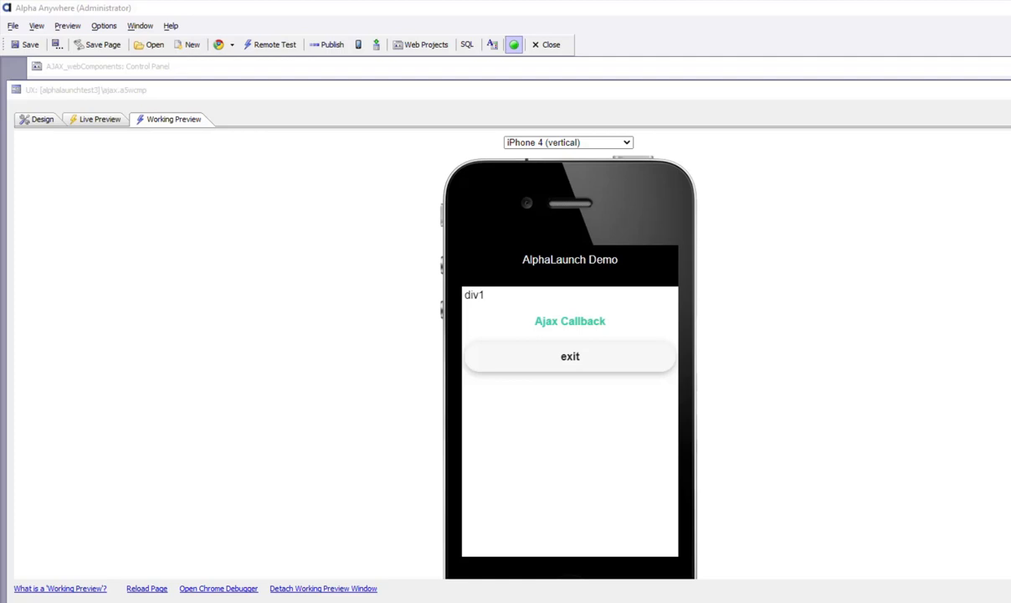
- View the mirrored phone's AlphaLaunch app list and test the Ajax Callback button in the ajax component's working preview
left_click_drag(1010, 109, 689, 76)
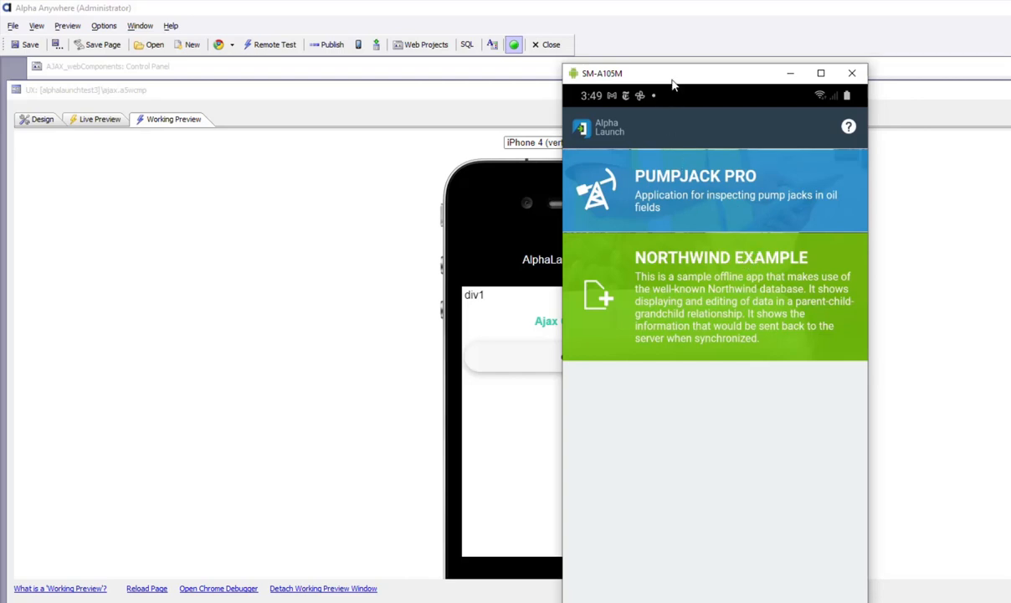
left_click_drag(636, 75, 1010, 120)
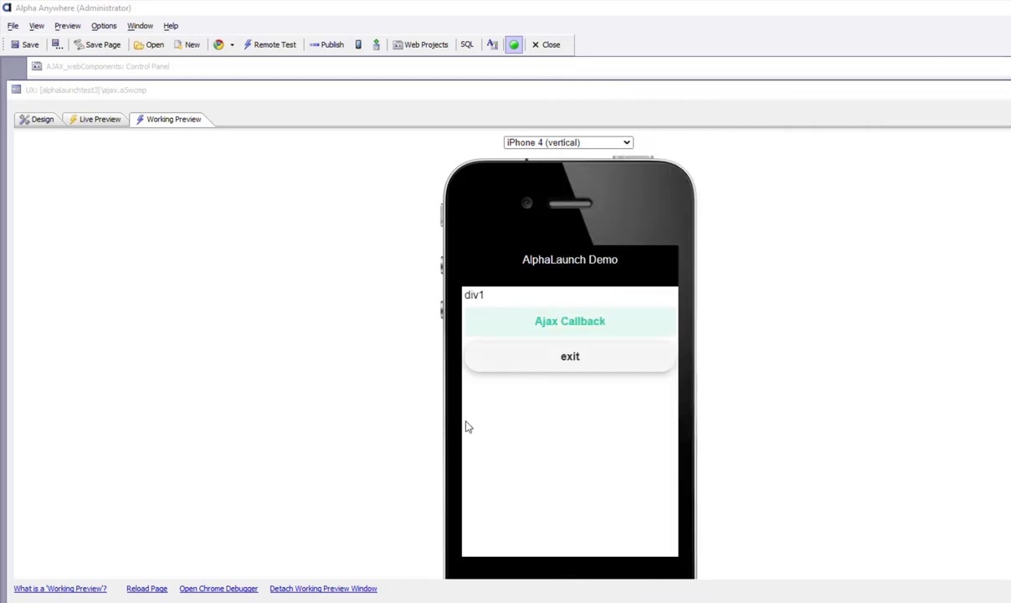
left_click(585, 318)
left_click(582, 320)
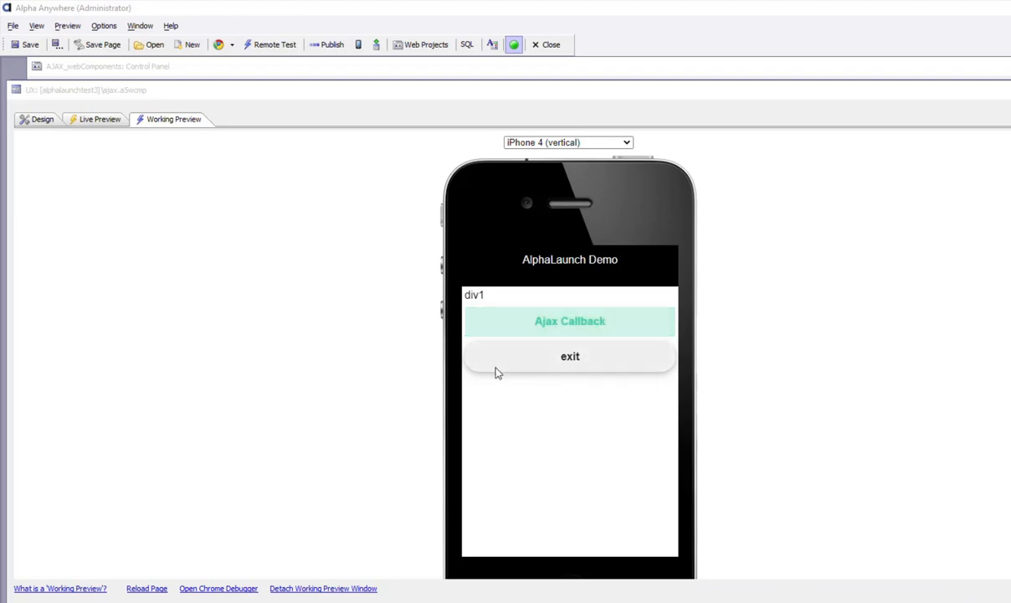
left_click(573, 324)
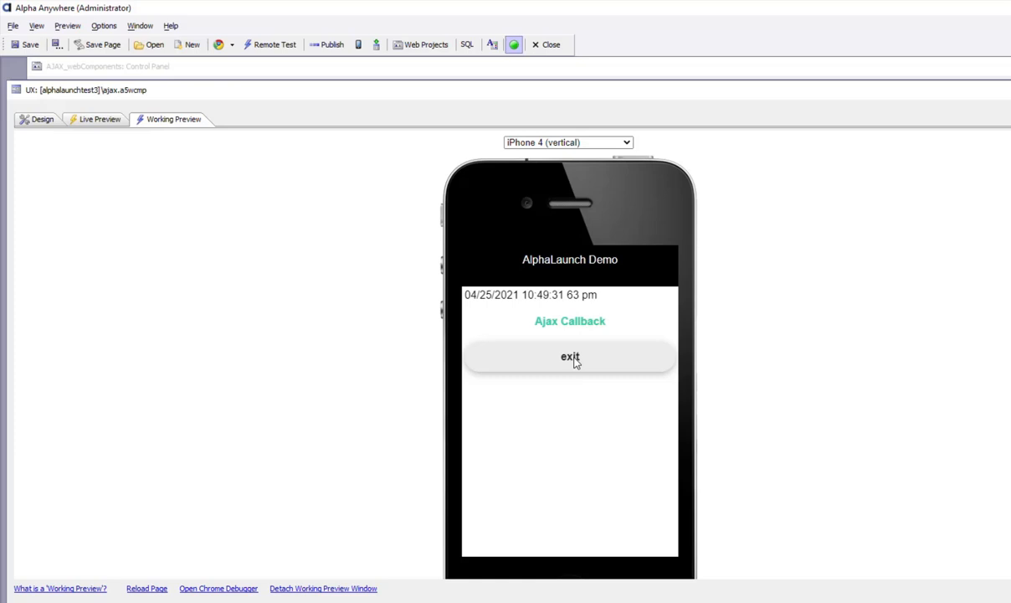
- Bring the mirrored phone's AlphaLaunch screen into view to examine its installed apps, and move it back out of the way
key("alt+Tab")
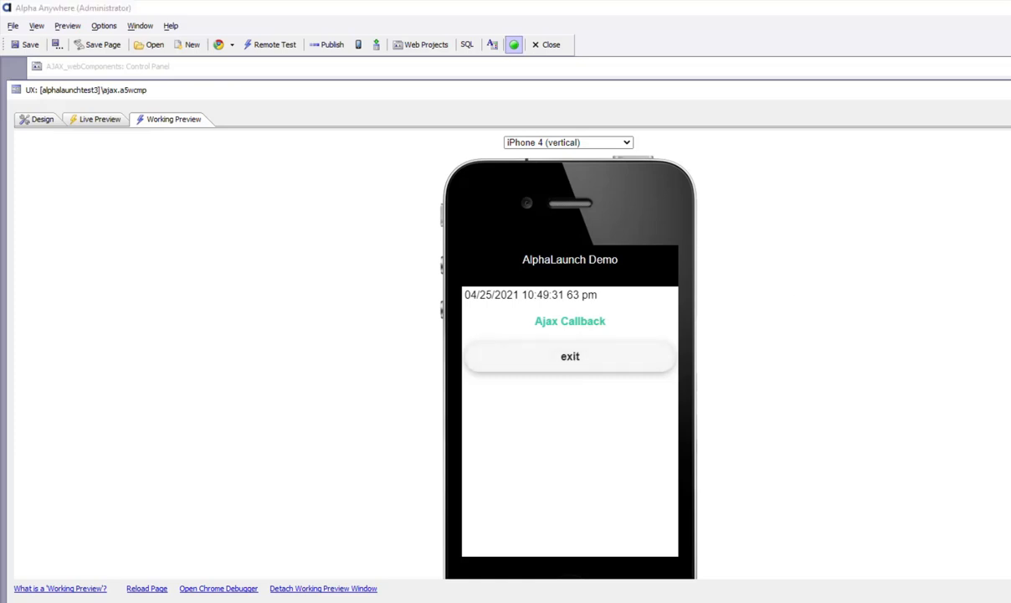
left_click_drag(693, 125, 624, 115)
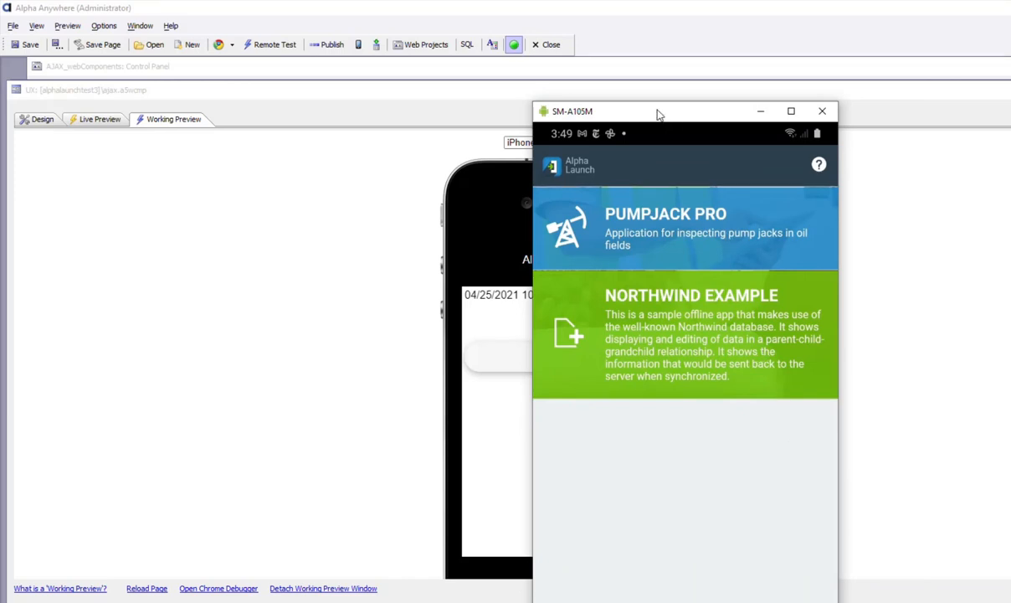
left_click_drag(658, 114, 830, 124)
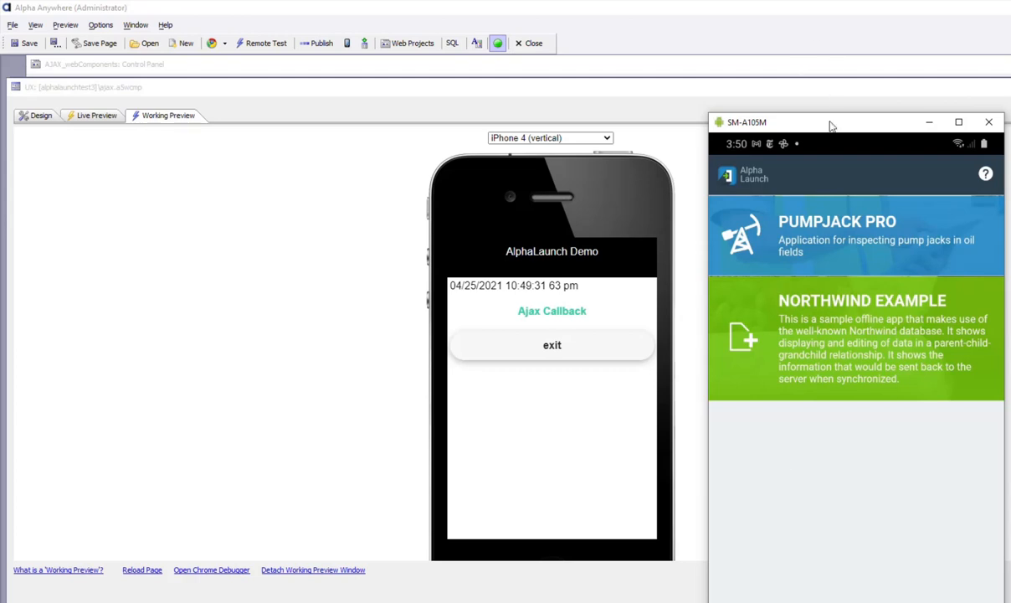
left_click_drag(821, 127, 1010, 127)
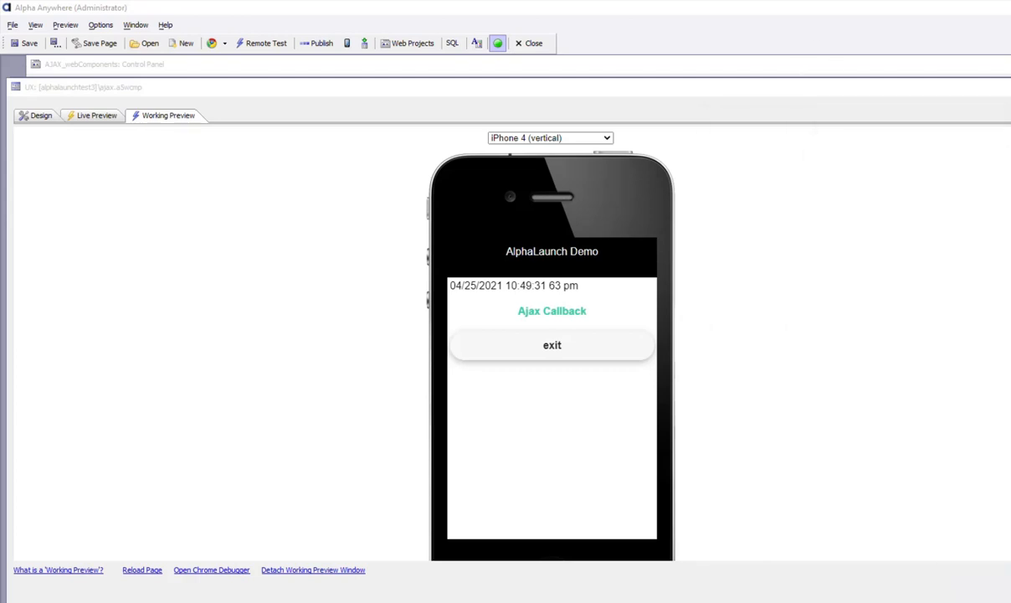
left_click(560, 326)
left_click(548, 329)
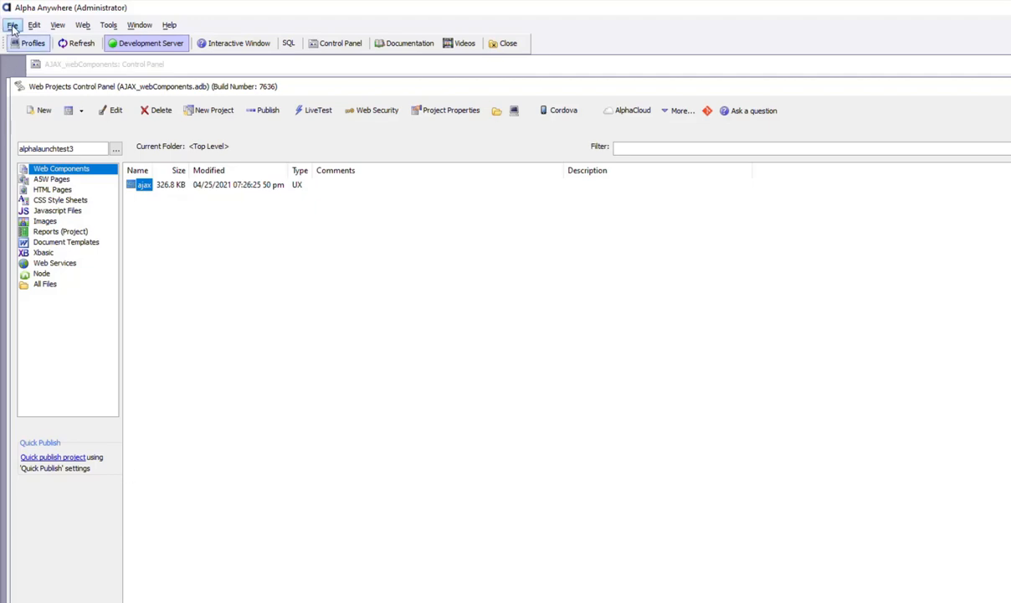
- Review the Alpha Cloud publishing settings of the alphacloud web project profile, including application, deployment and server build
left_click(31, 46)
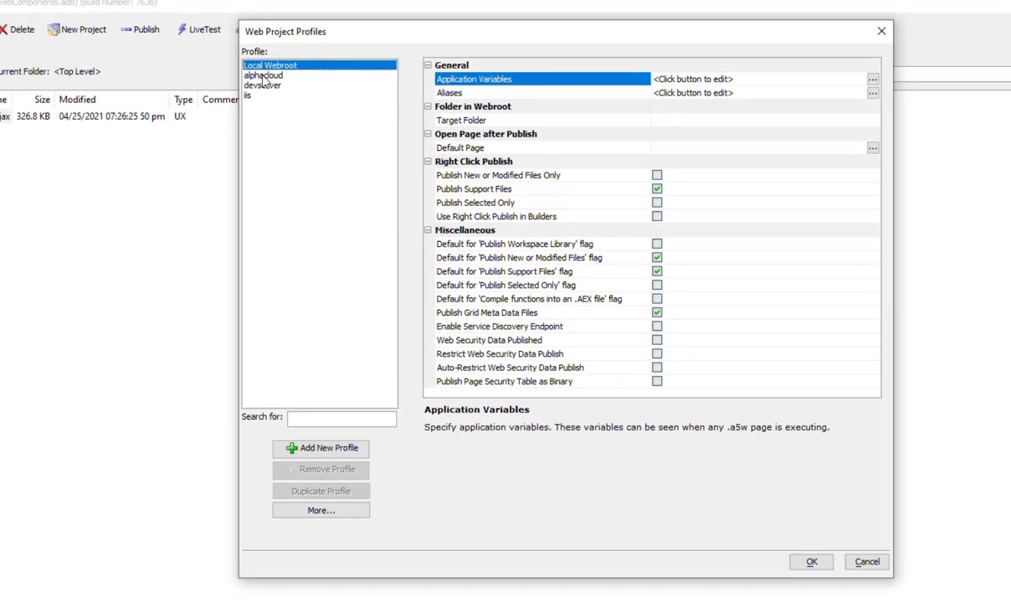
left_click(263, 75)
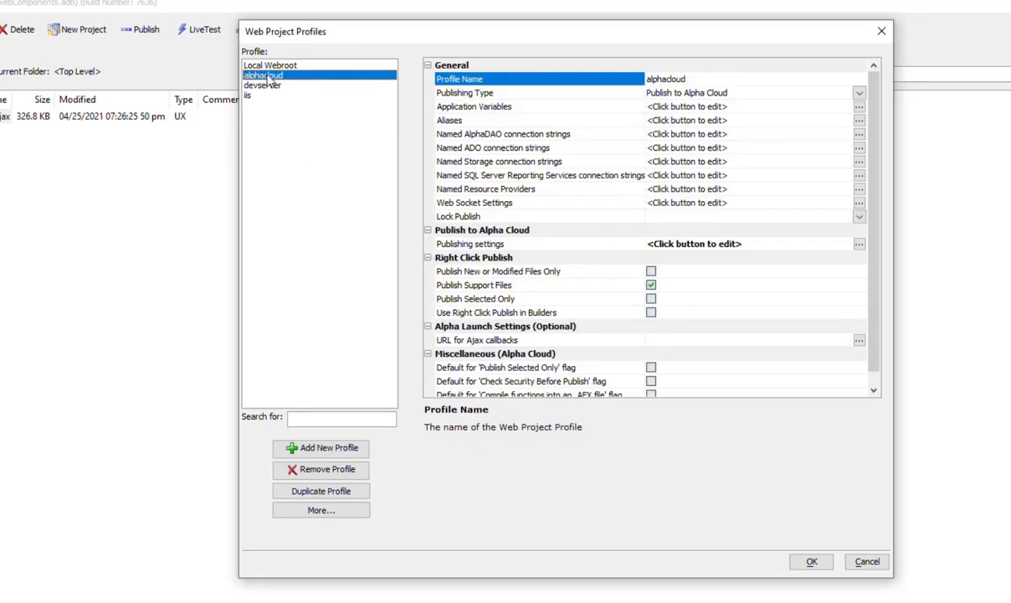
left_click(469, 245)
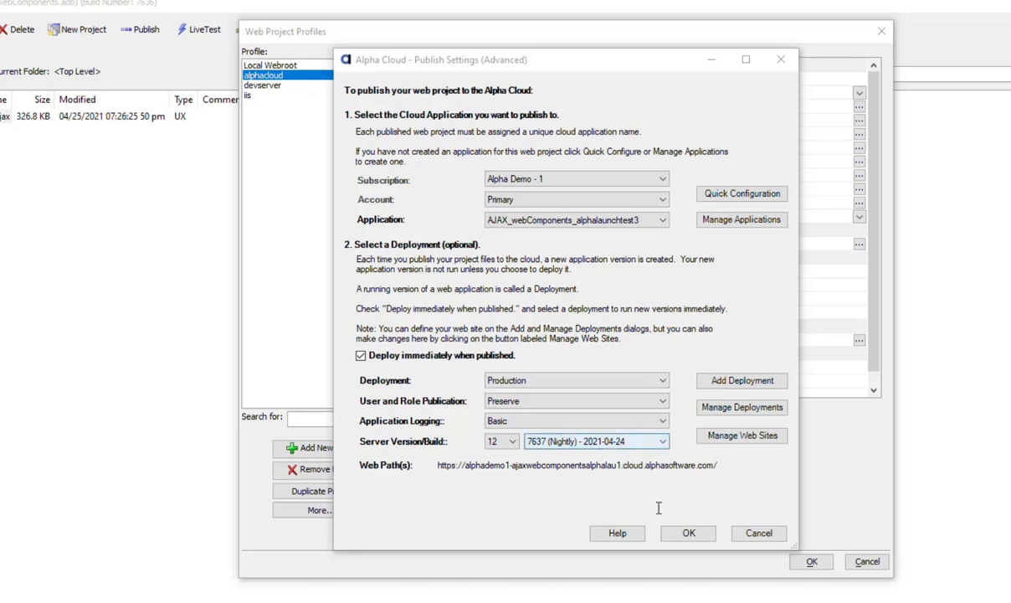
left_click(689, 534)
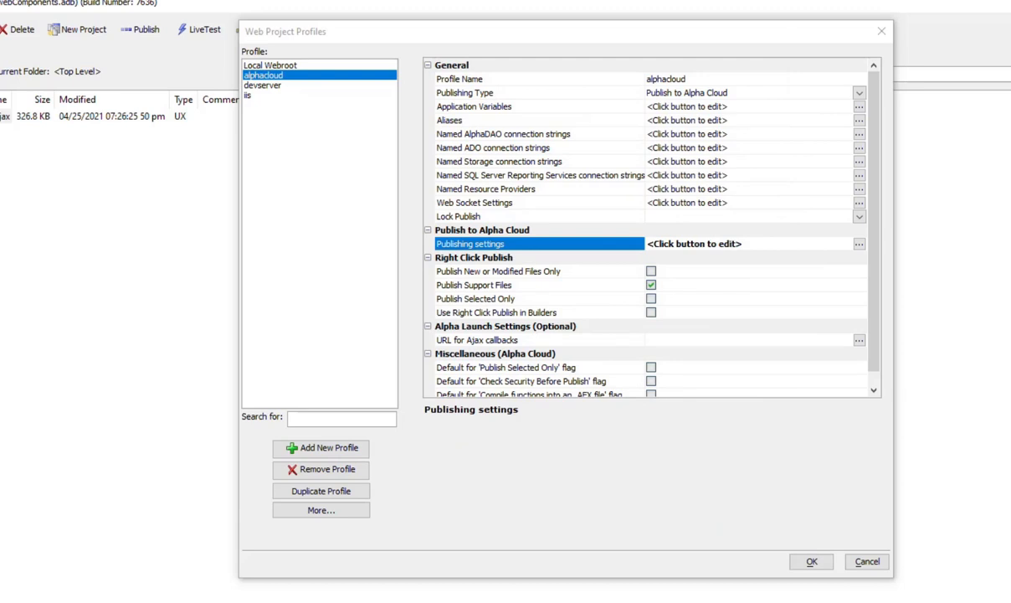
left_click(820, 563)
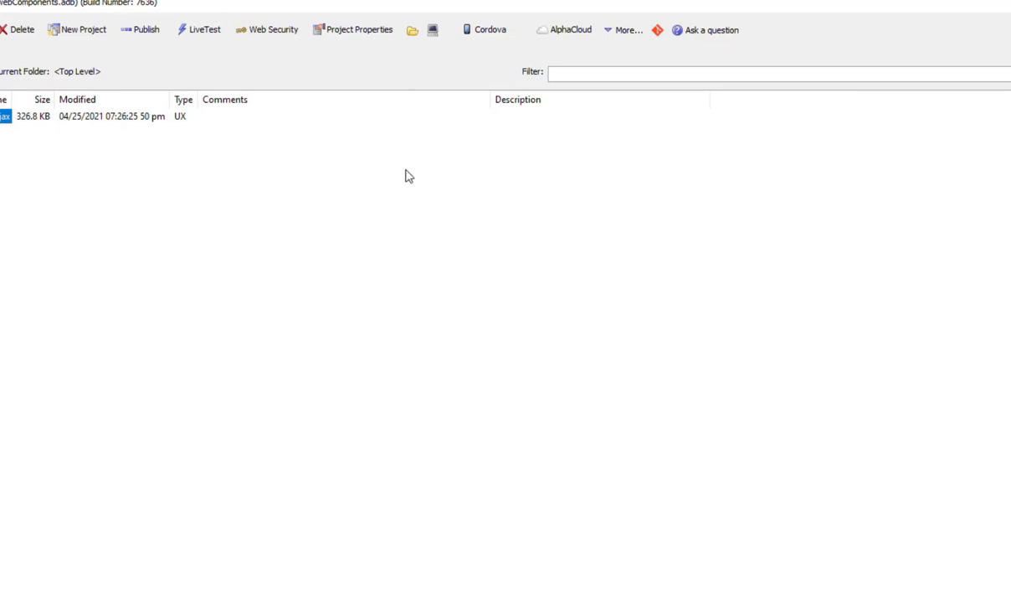
- Publish the alphalaunchtest3 project to Alpha Cloud using the alphacloud profile, accepting the list of files to publish
left_click(557, 35)
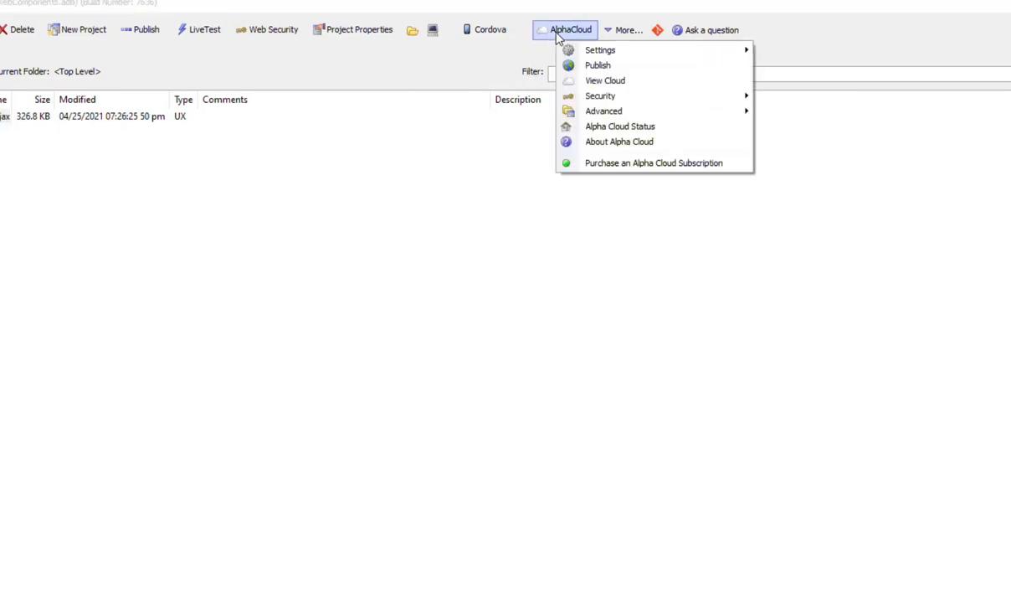
left_click(599, 67)
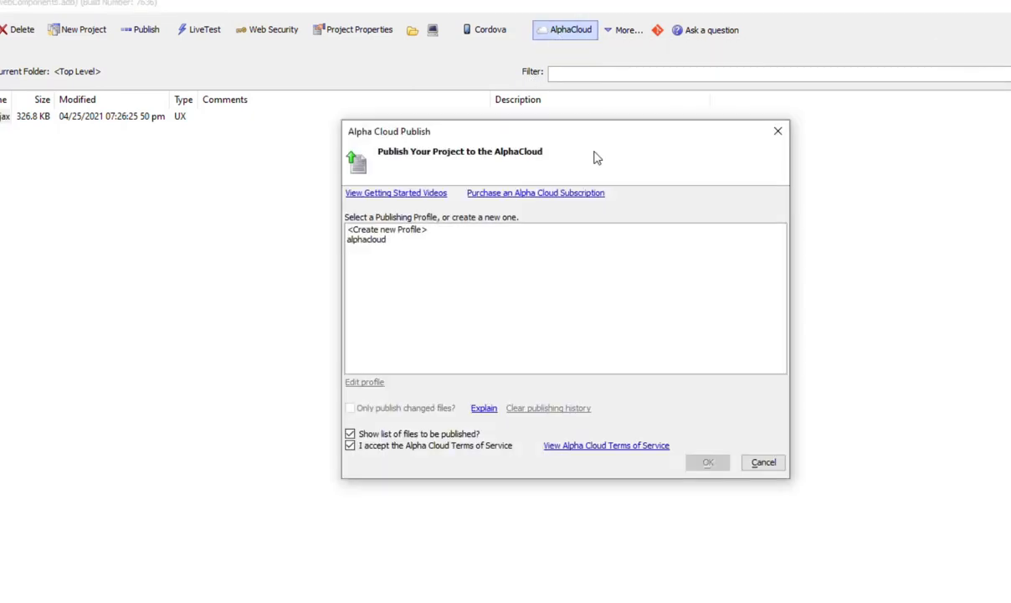
left_click(363, 232)
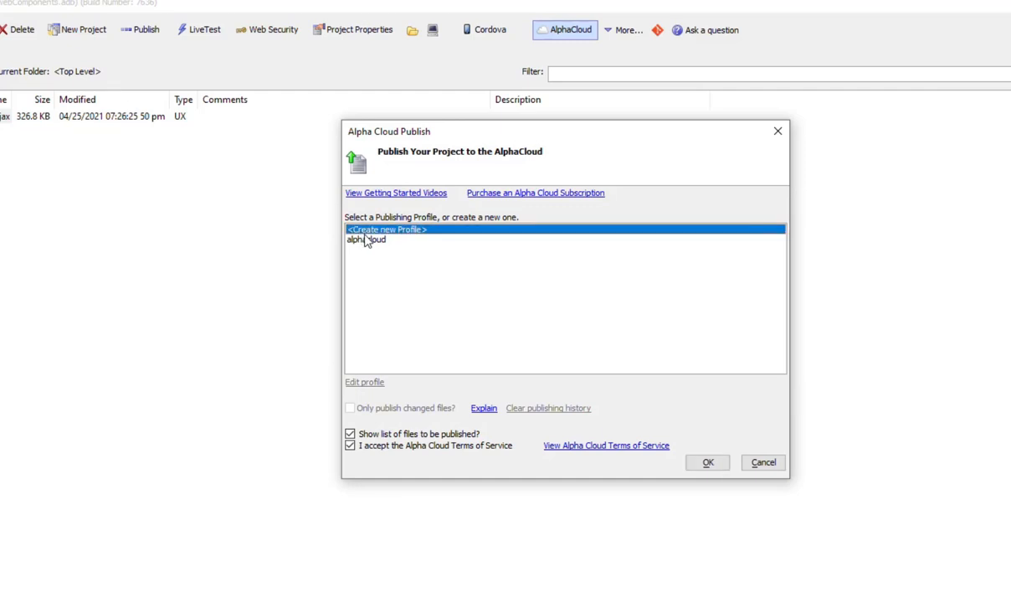
left_click(366, 240)
left_click(710, 463)
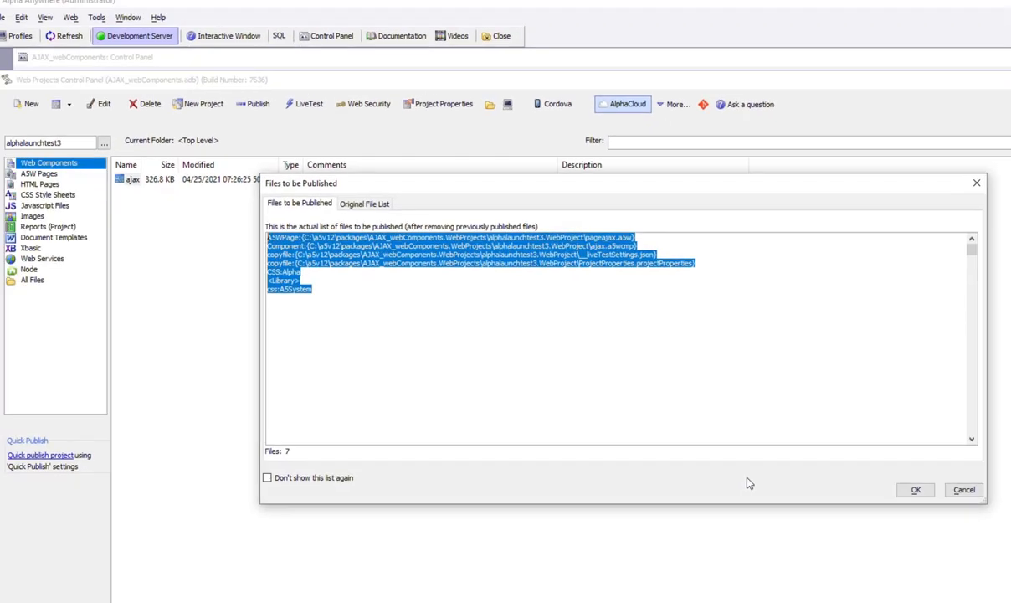
left_click(916, 489)
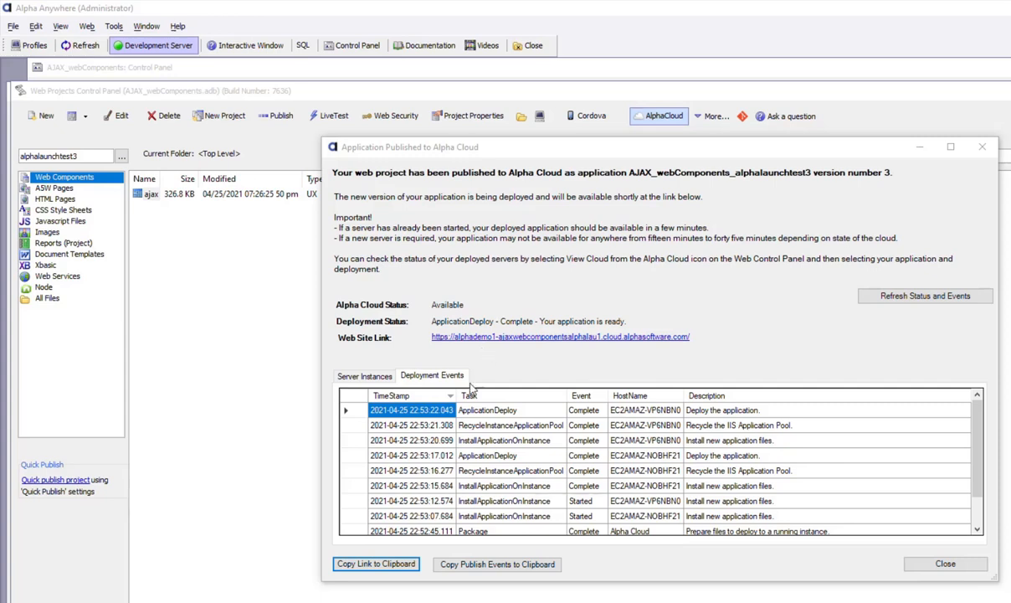
- Copy the published web site's link to the clipboard and test the site's Ajax callback in the browser
left_click(387, 569)
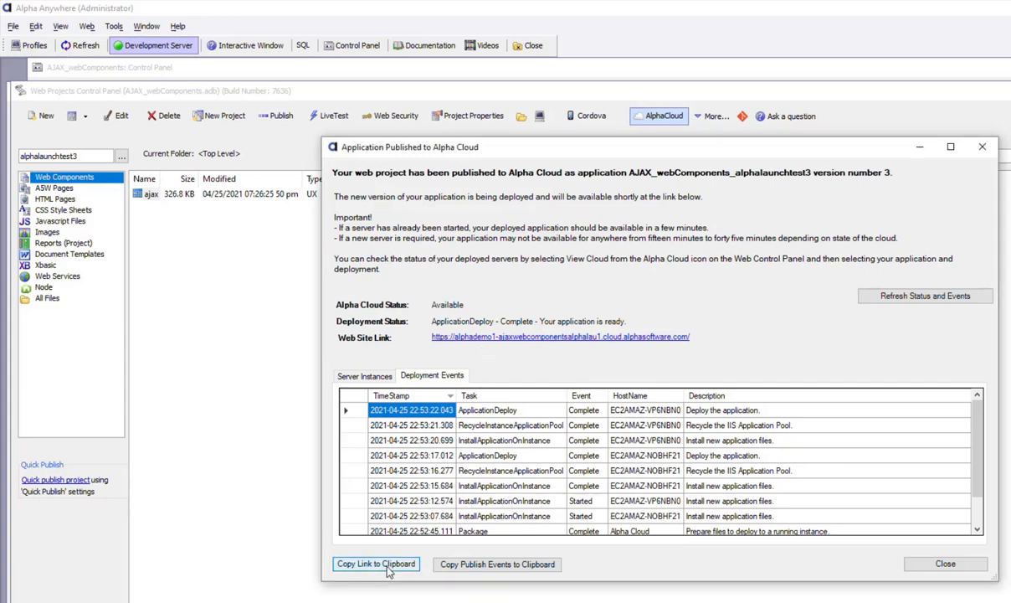
left_click(511, 336)
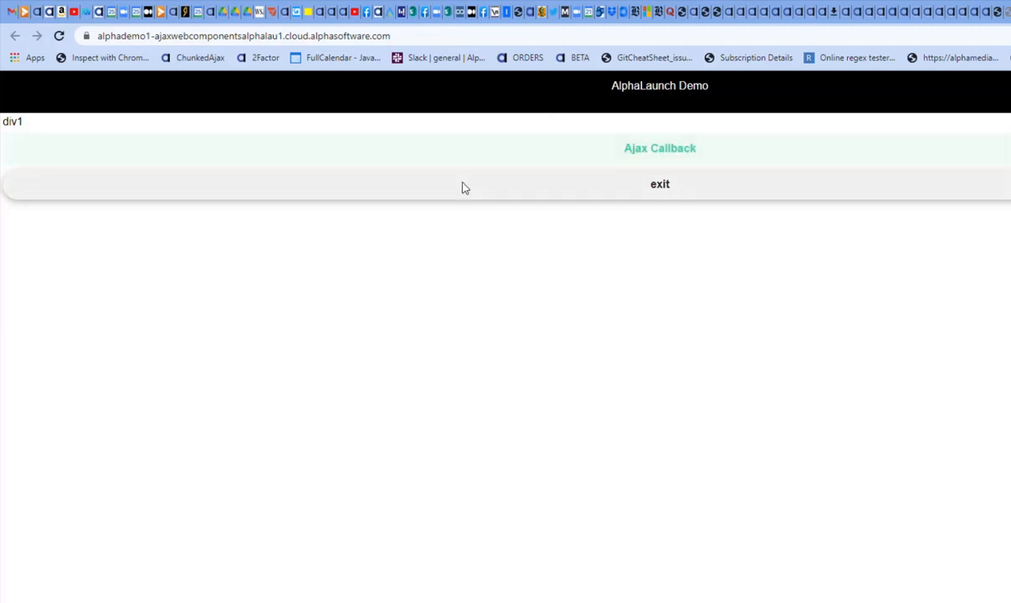
left_click(650, 153)
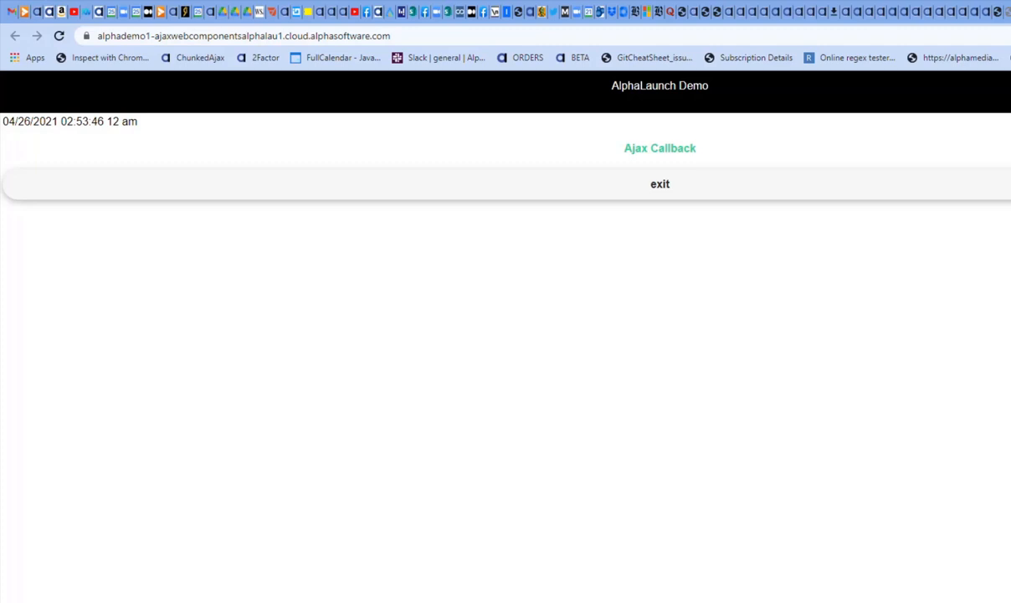
- Switch back to Alpha Anywhere and open the AlphaLaunch settings of the registered ajax component
key("alt+Tab")
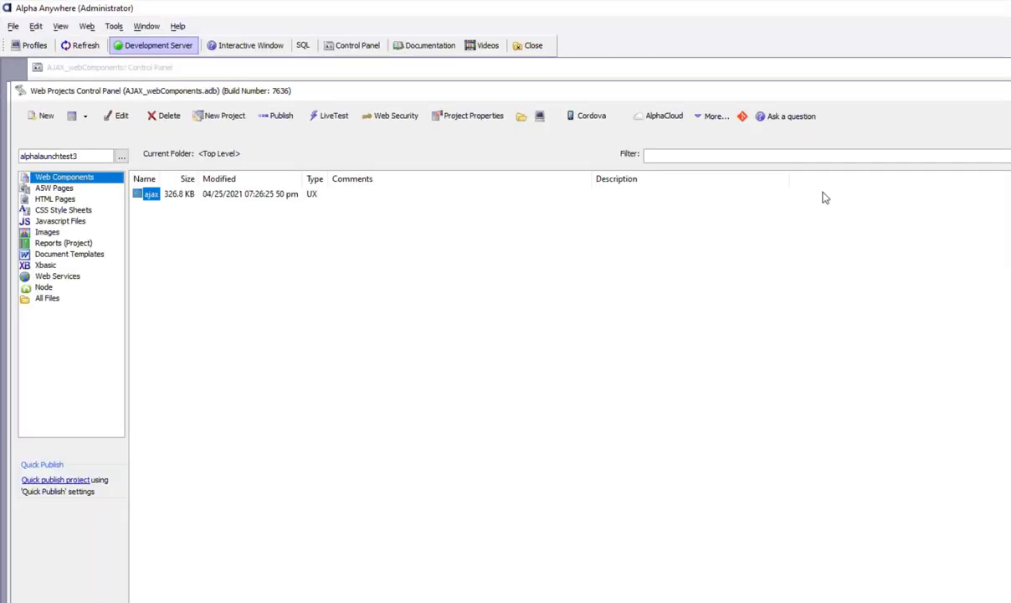
left_click(716, 119)
mouse_move(725, 310)
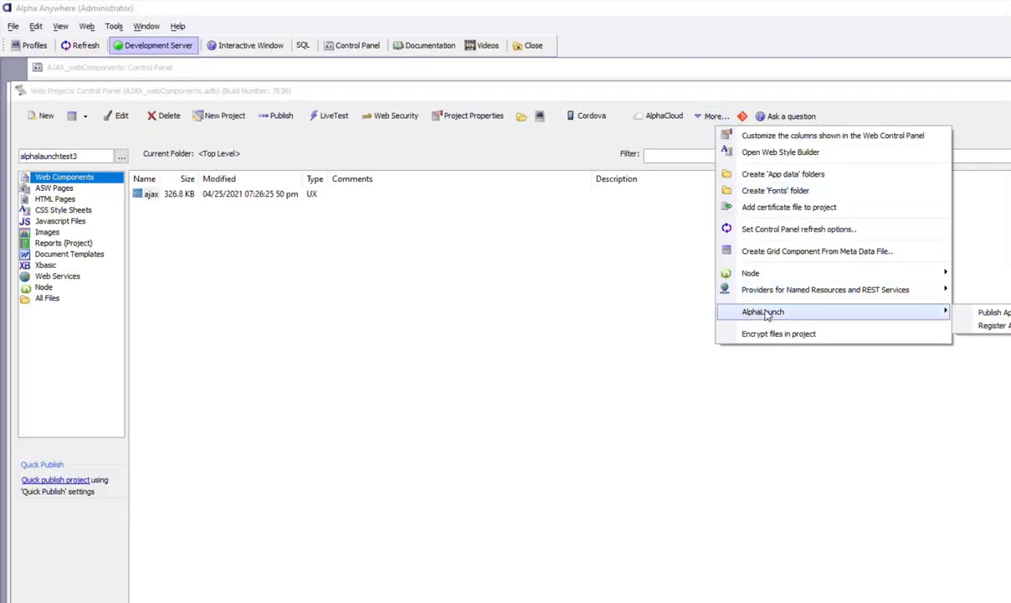
left_click(1003, 315)
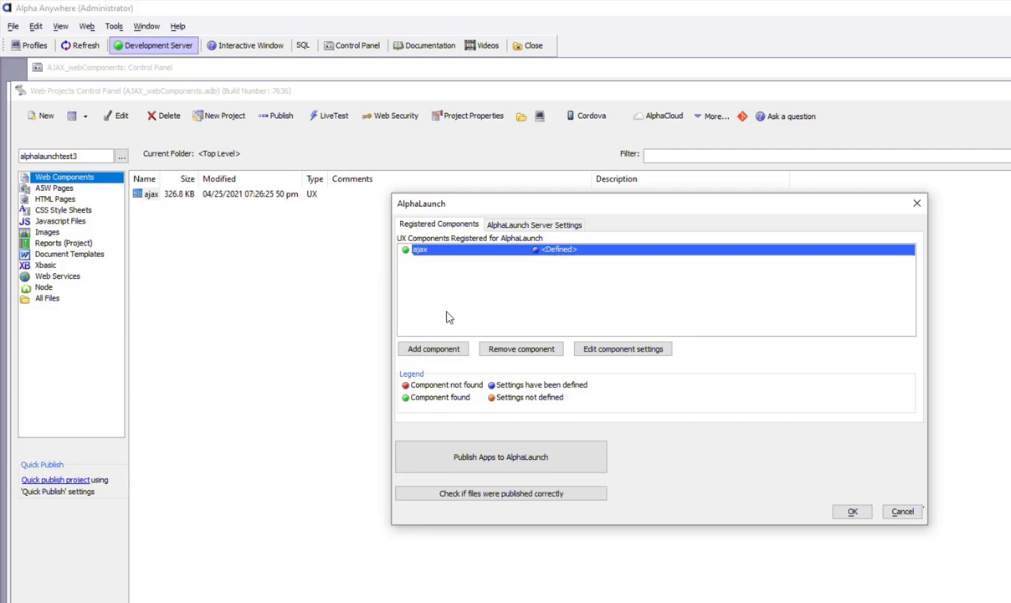
double_click(427, 251)
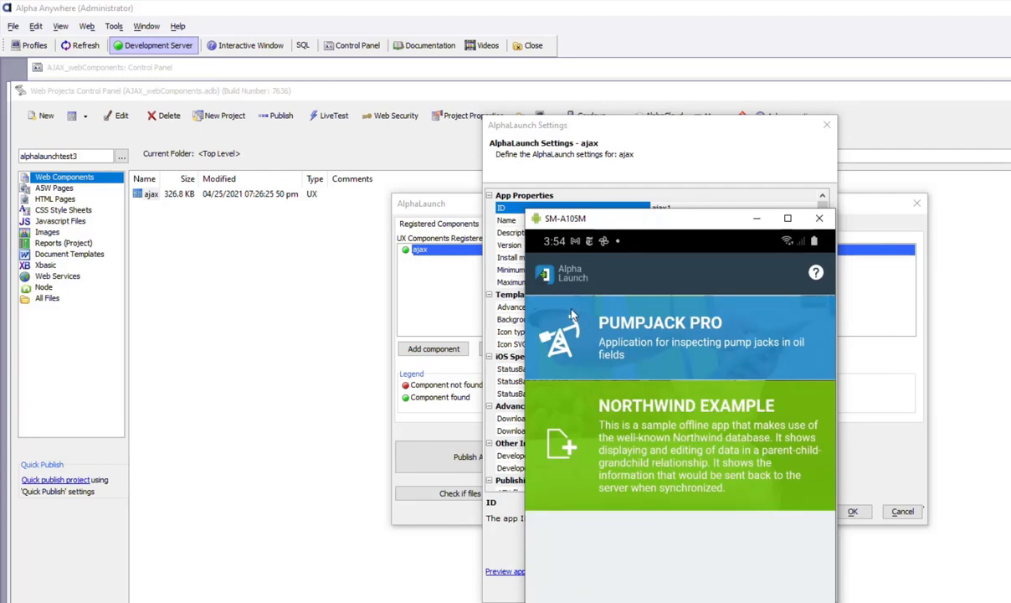
left_click_drag(584, 216, 1010, 220)
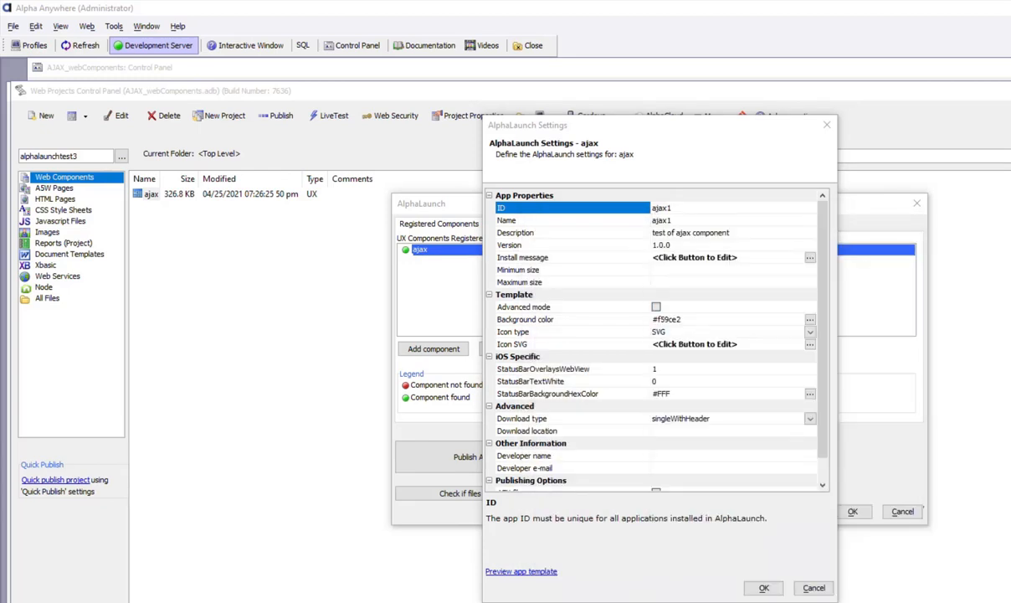
- Preview the ajax app's SVG icon and look through the built-in SVG images, keeping the current icon definition
double_click(552, 344)
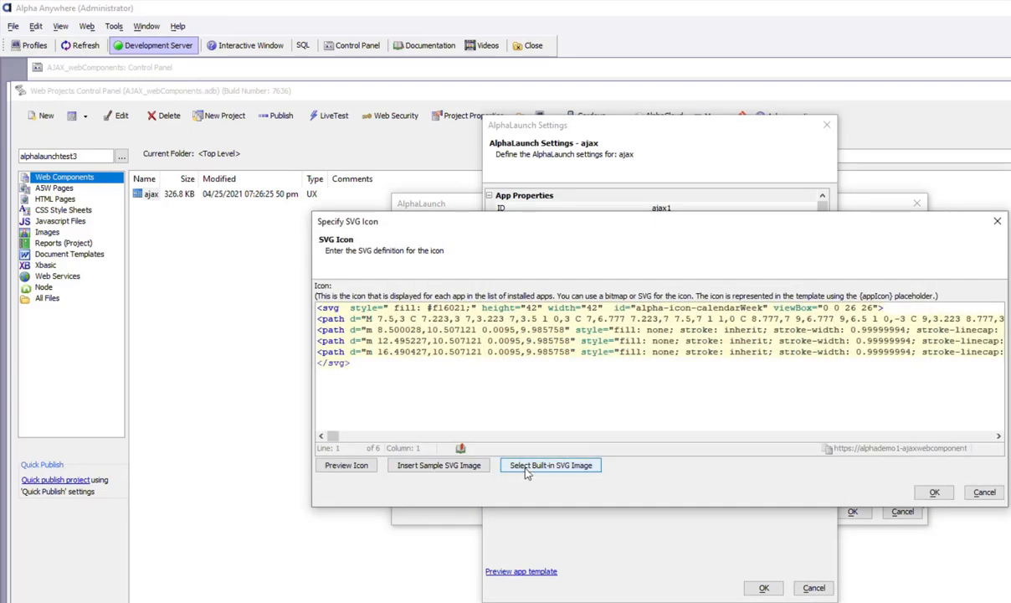
left_click(346, 465)
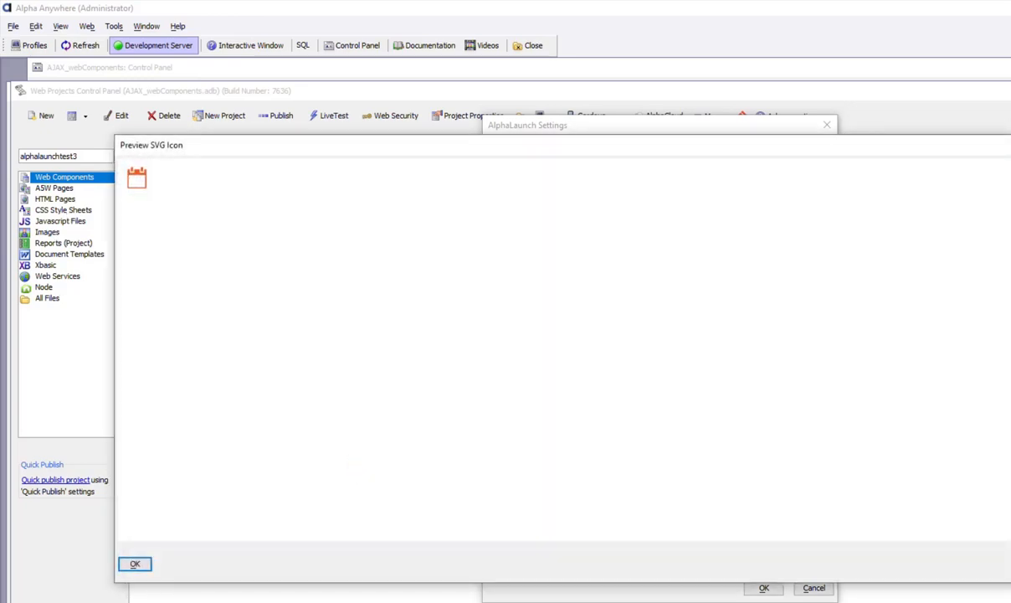
key("Return")
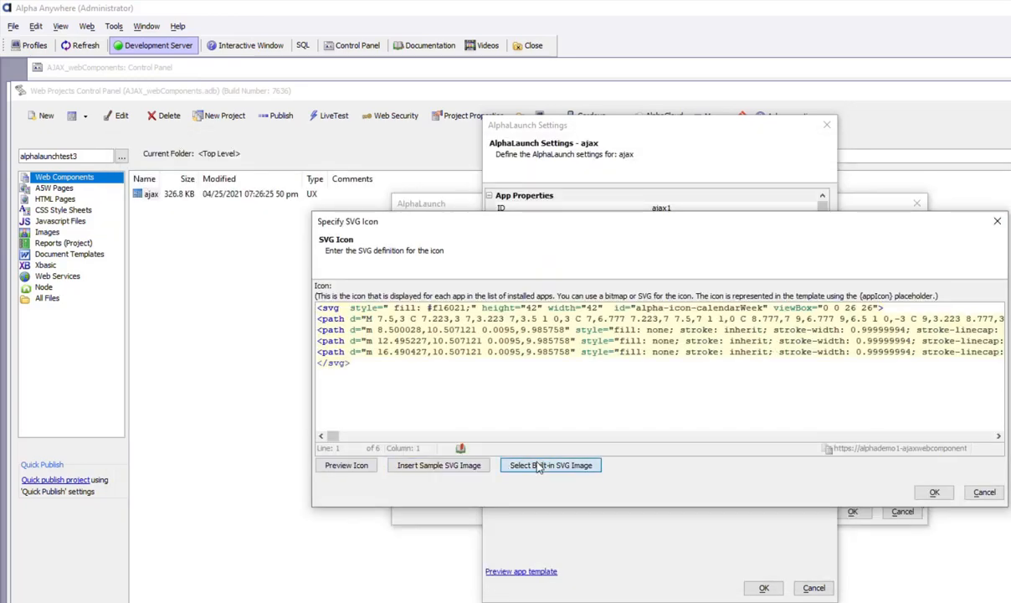
left_click(540, 467)
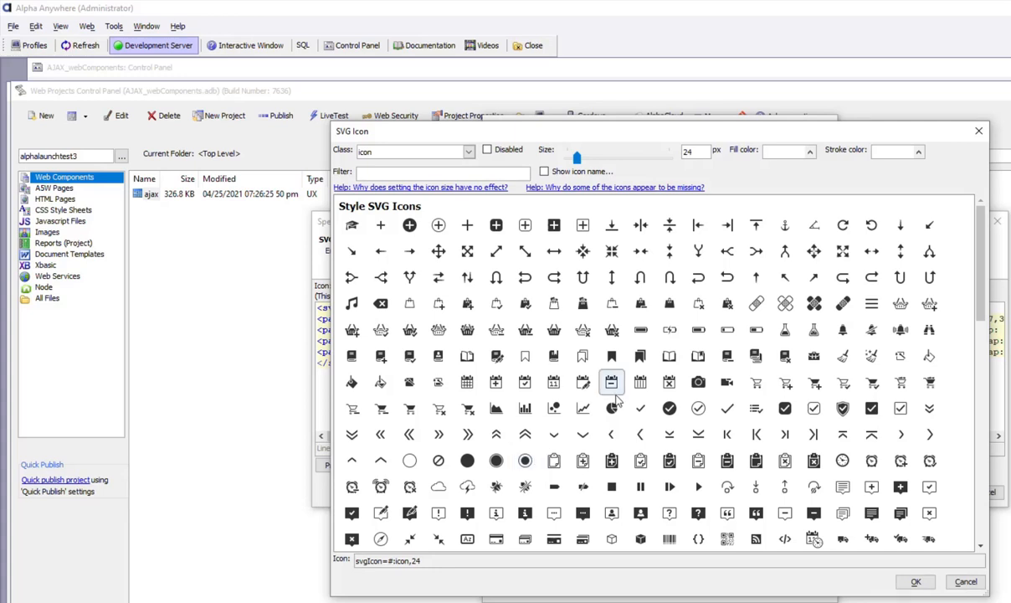
left_click(978, 134)
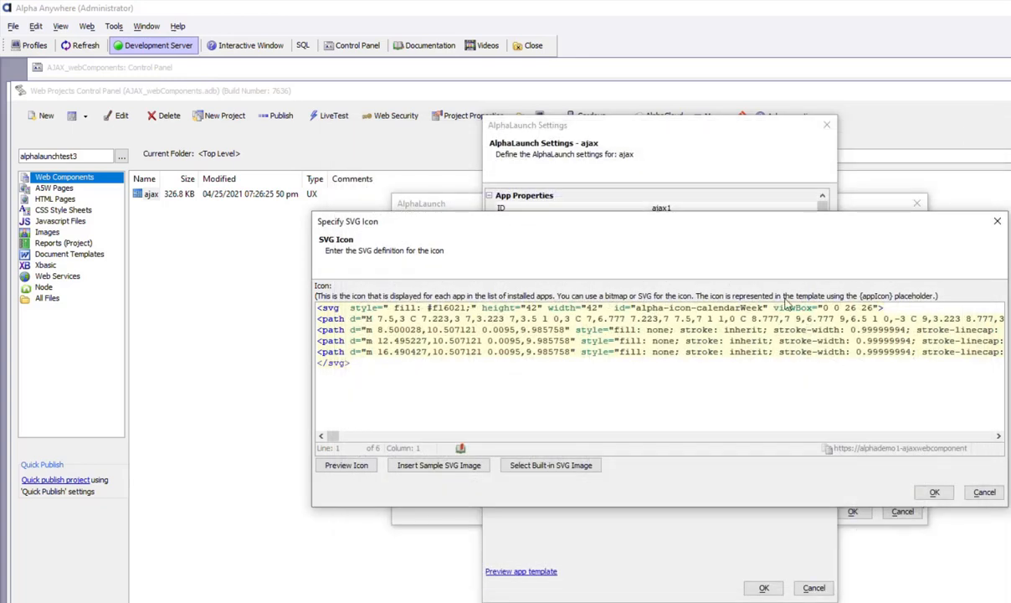
left_click(932, 492)
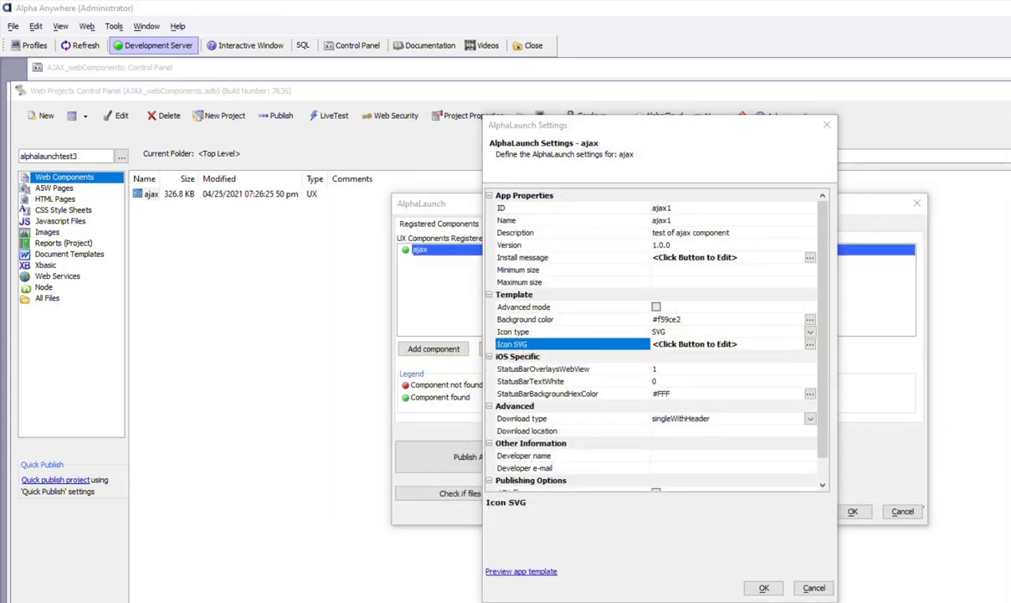
- Compare the template settings with the app tiles in AlphaLaunch on the mirrored phone
left_click_drag(1010, 214, 729, 167)
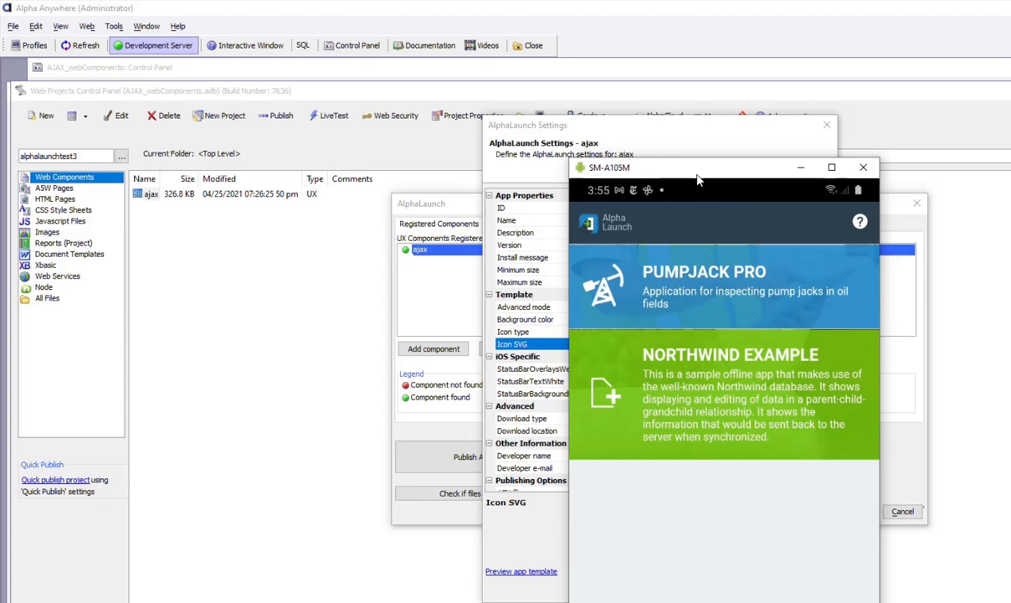
left_click_drag(698, 178, 1010, 180)
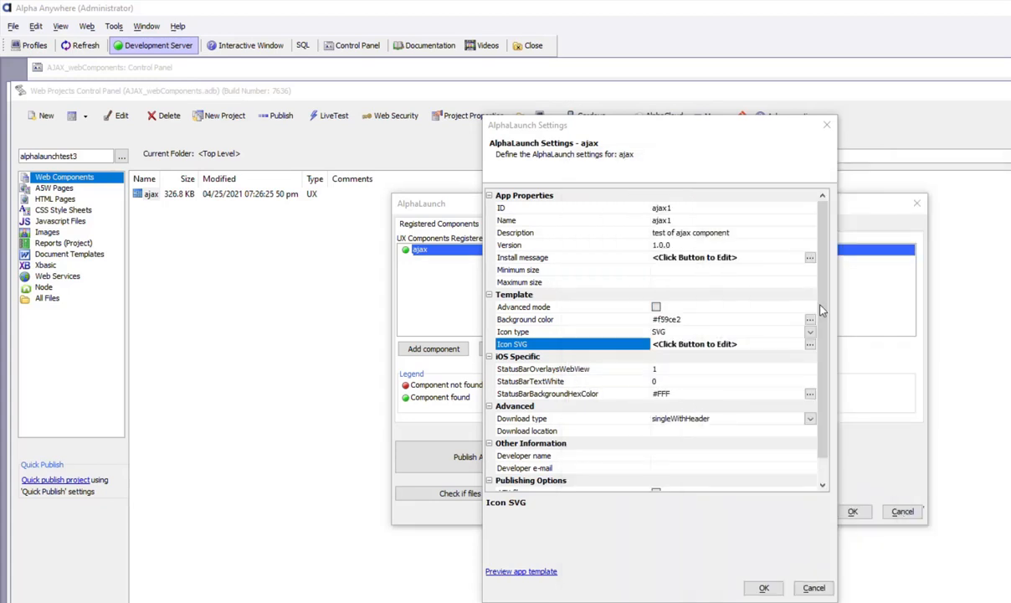
- Set the ajax app template's background color to light green #acf59c and preview the app template
double_click(611, 320)
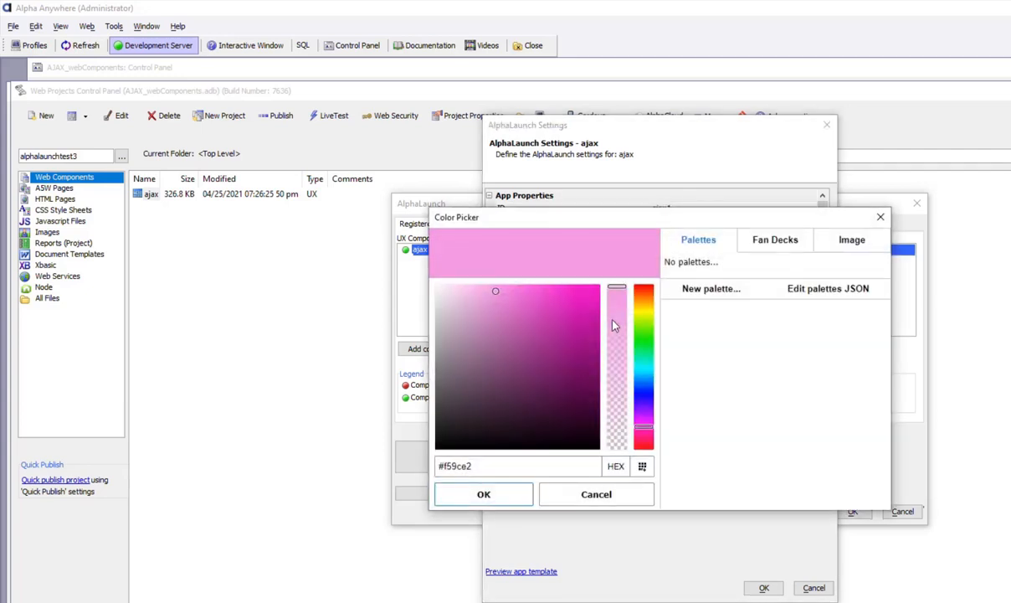
left_click(643, 336)
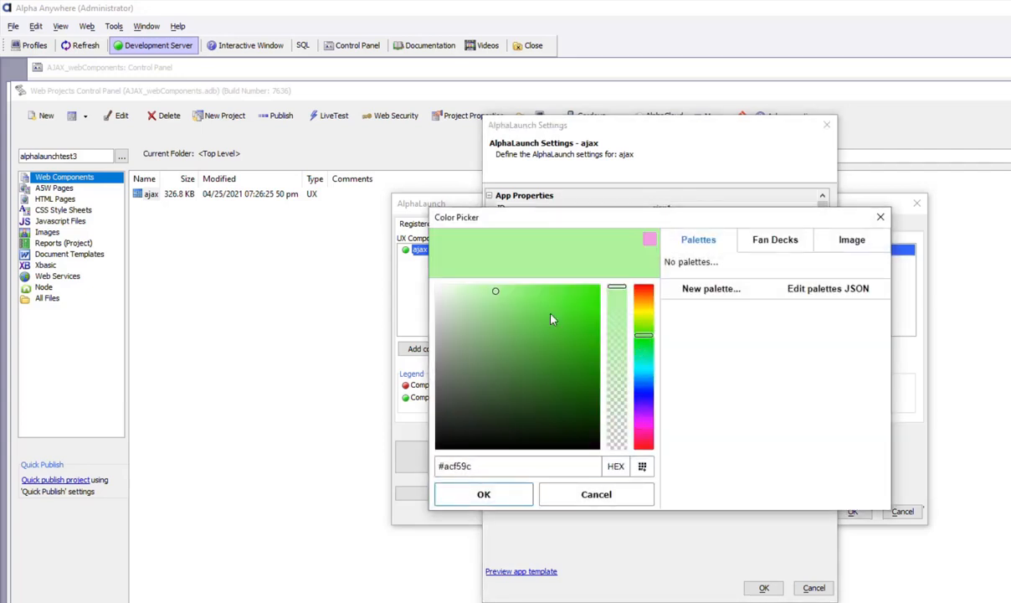
left_click(494, 495)
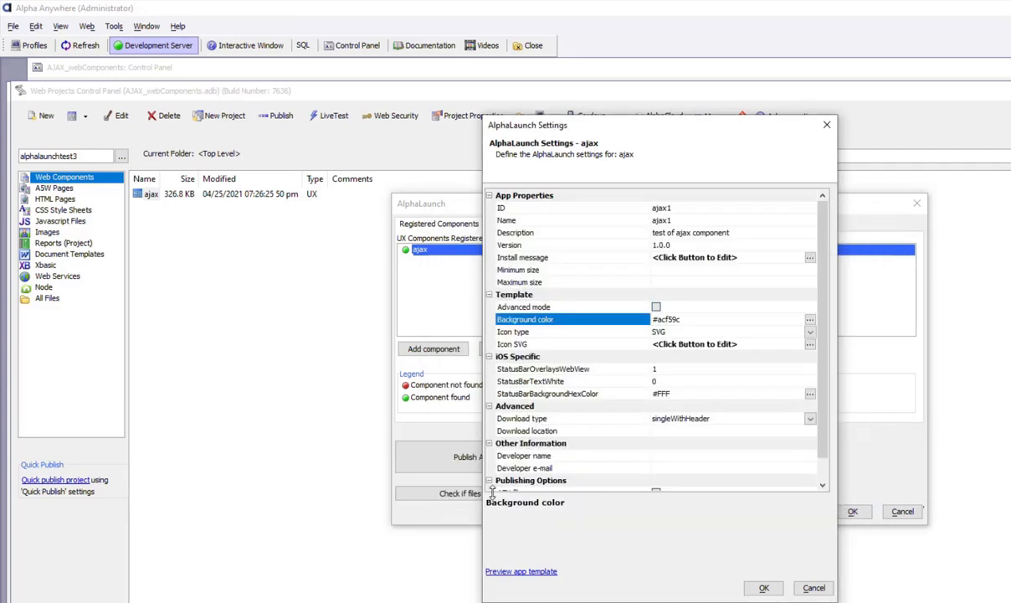
left_click(503, 571)
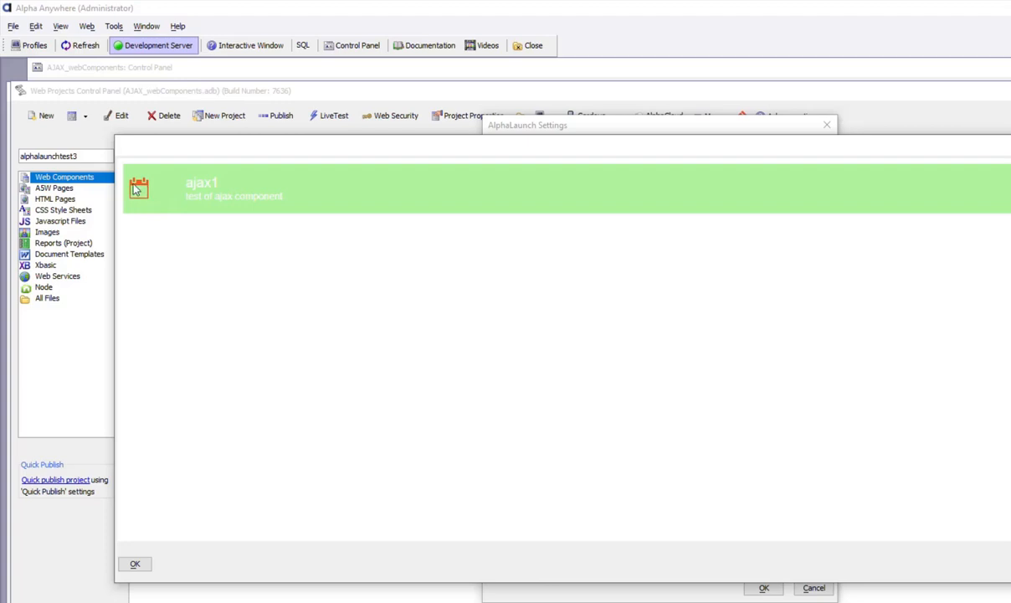
left_click(135, 563)
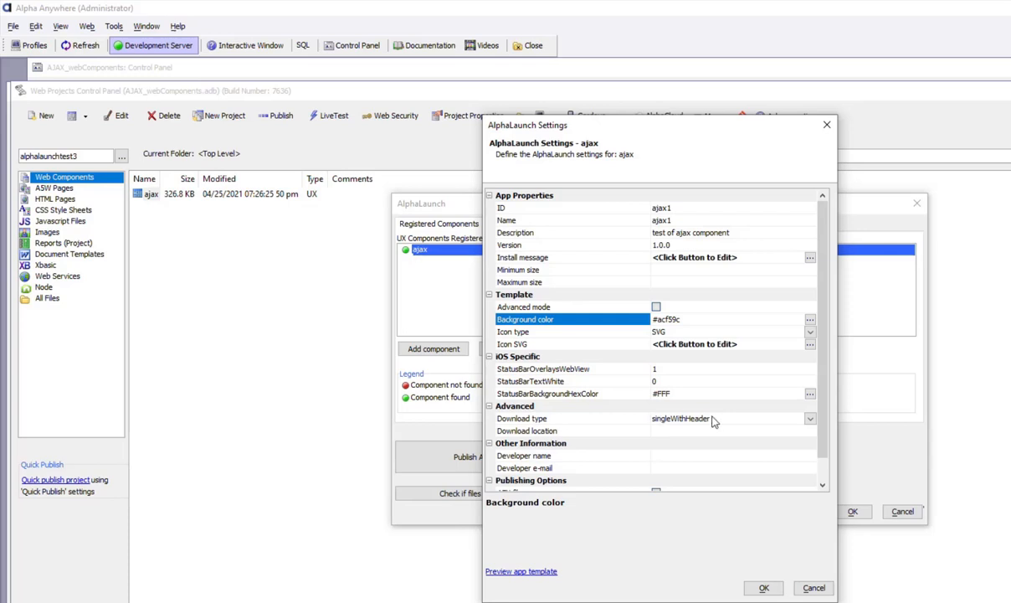
- Choose singleWithHeader as the download type and accept the ajax component's AlphaLaunch settings
left_click(808, 420)
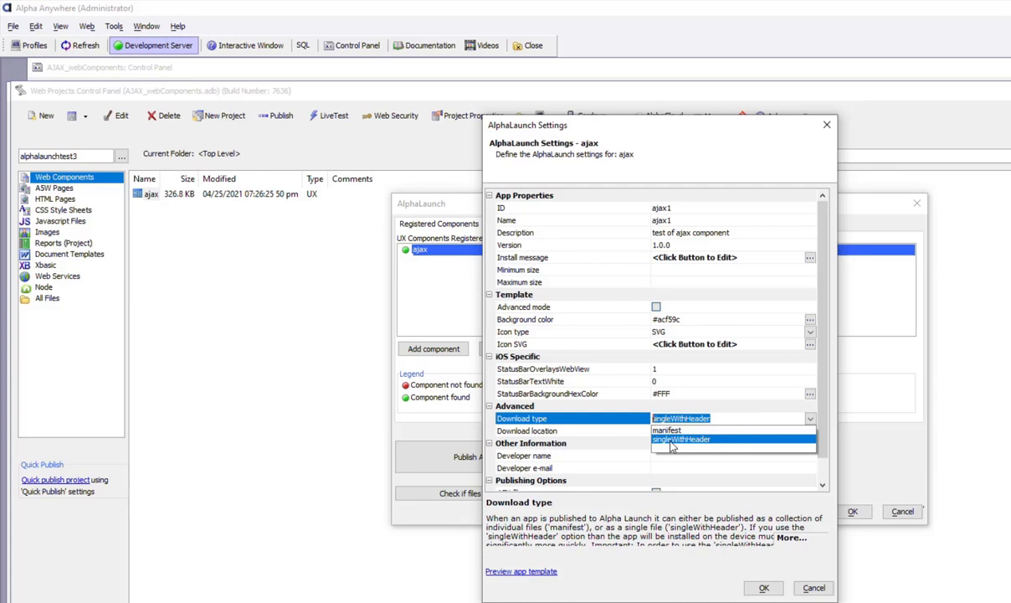
left_click(670, 441)
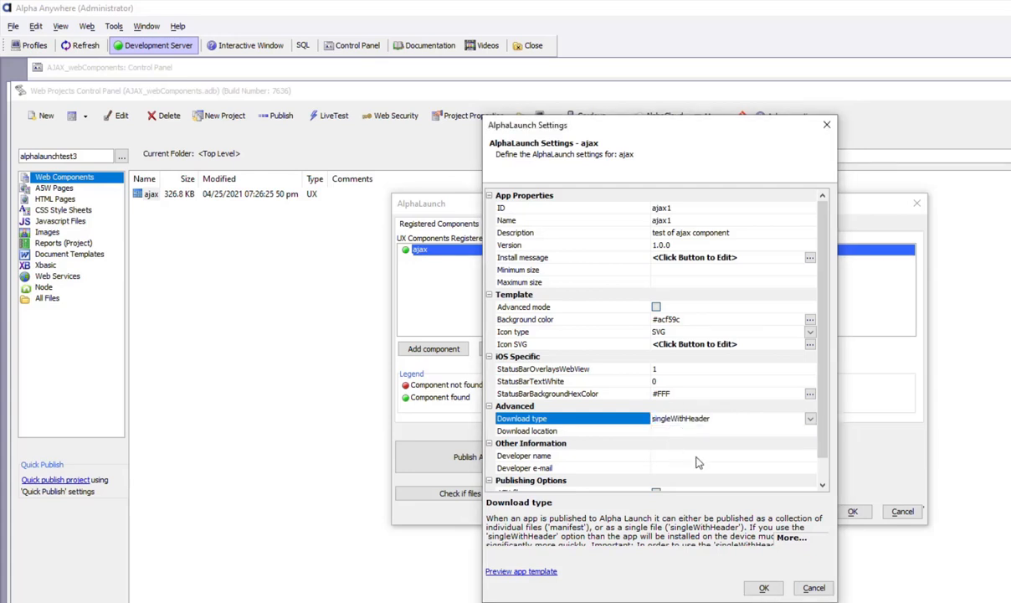
left_click(762, 588)
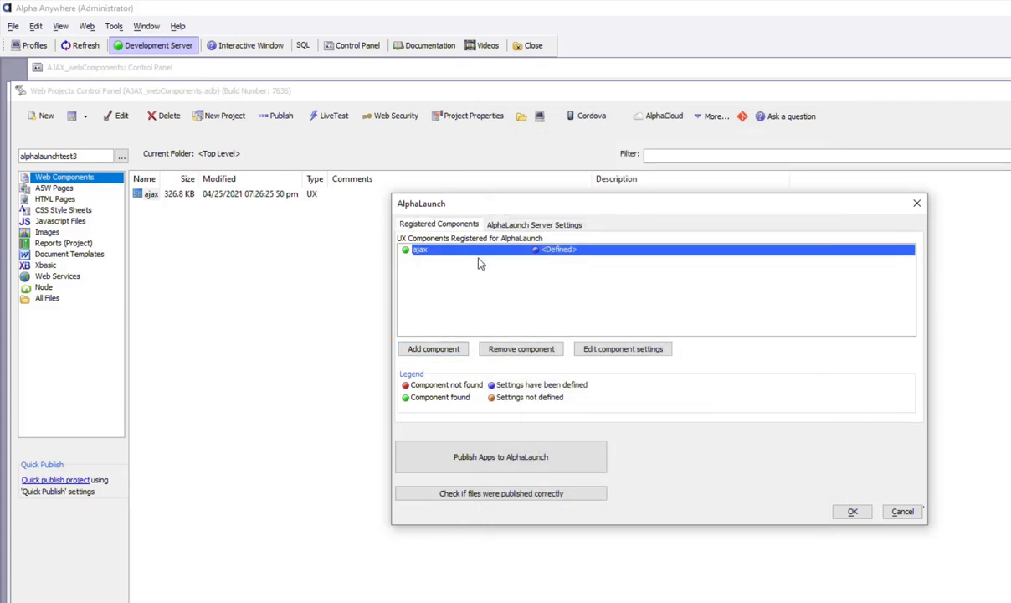
left_click(491, 458)
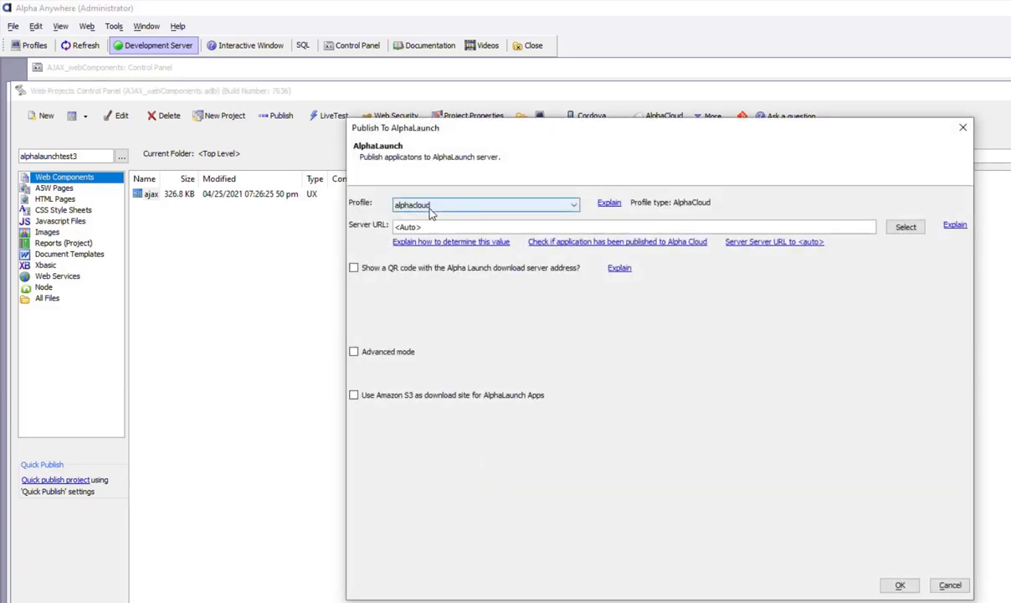
left_click(430, 207)
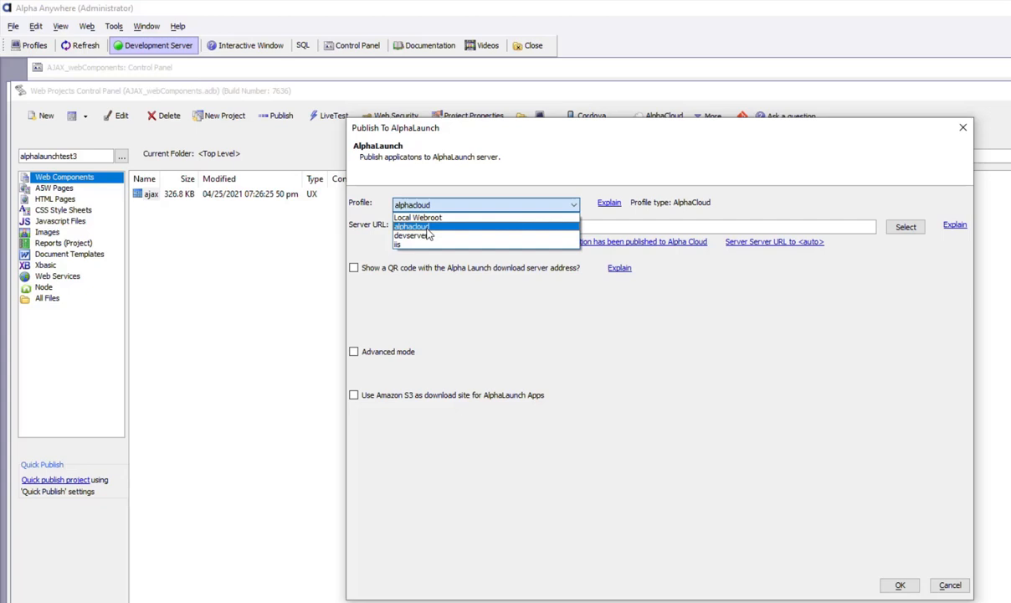
left_click(429, 230)
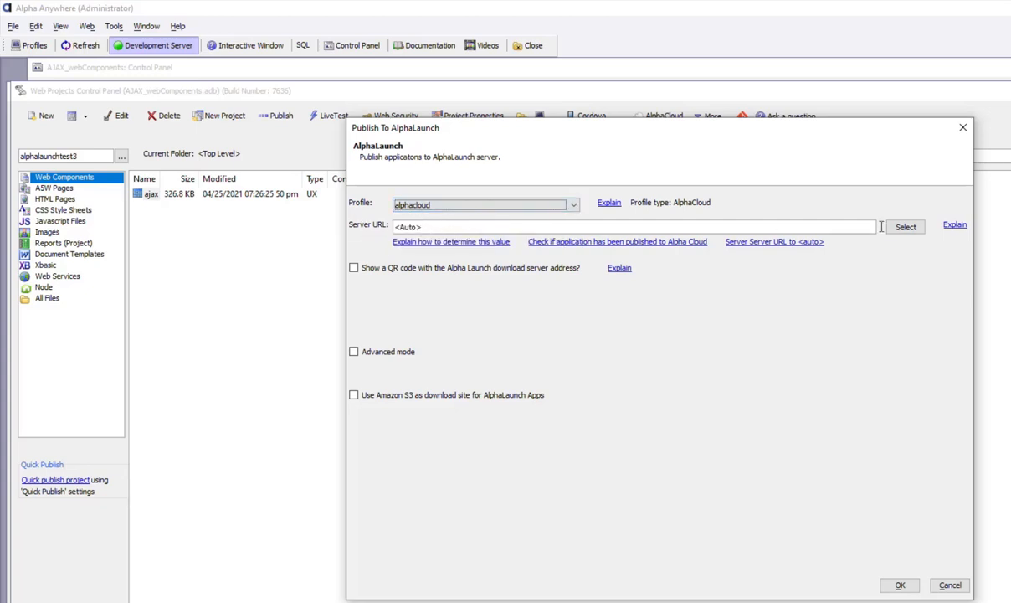
key("Tab")
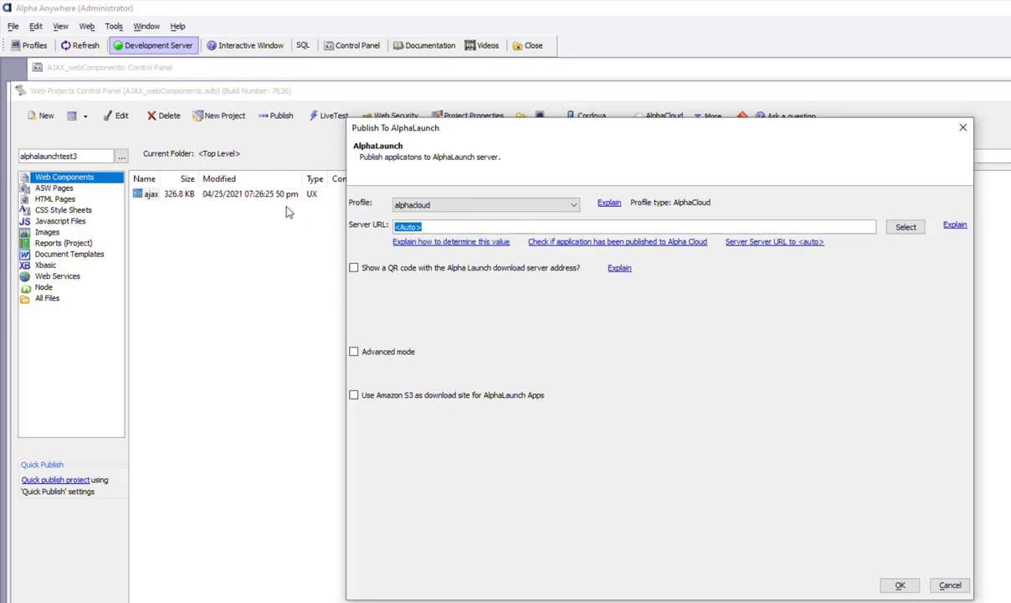
type("https://alphademo1-ajaxwebcomponentsalphalau1.cloud.alphasoftware.com/")
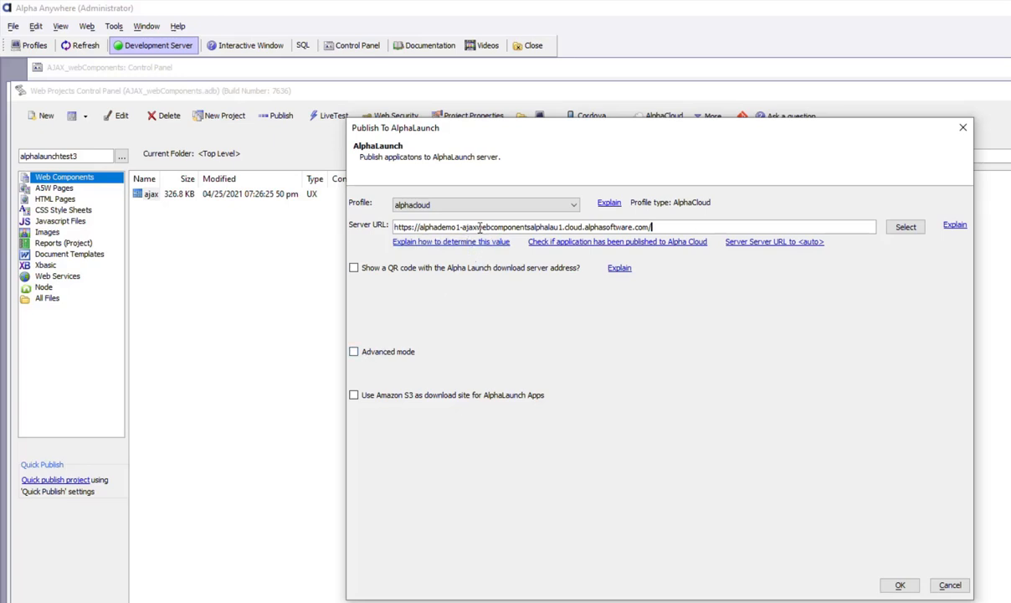
- Enable Amazon S3 as the download site and a server QR code named "s3 download server" with a blank description
left_click(354, 397)
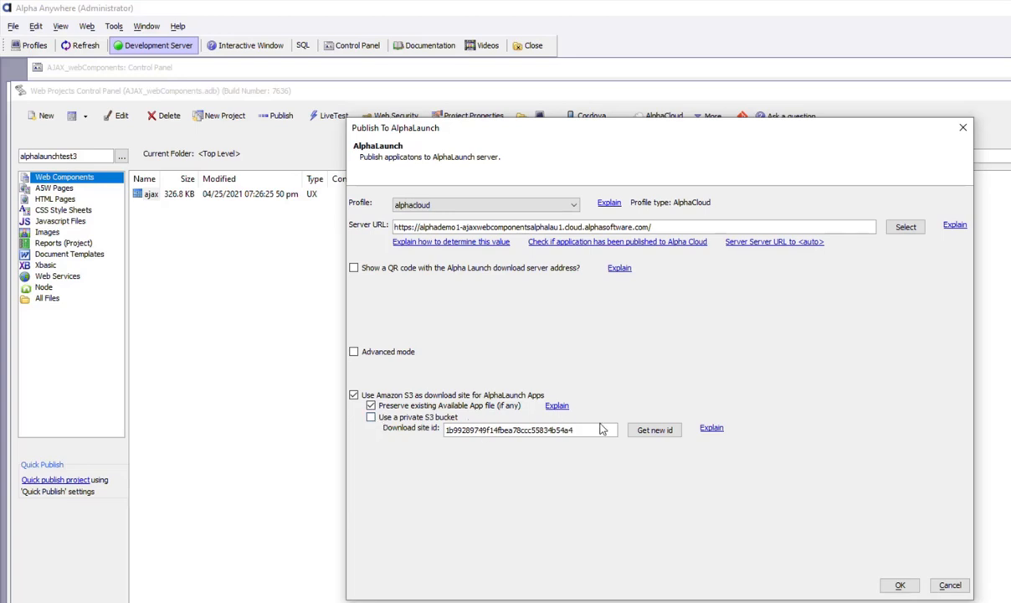
left_click_drag(573, 430, 444, 441)
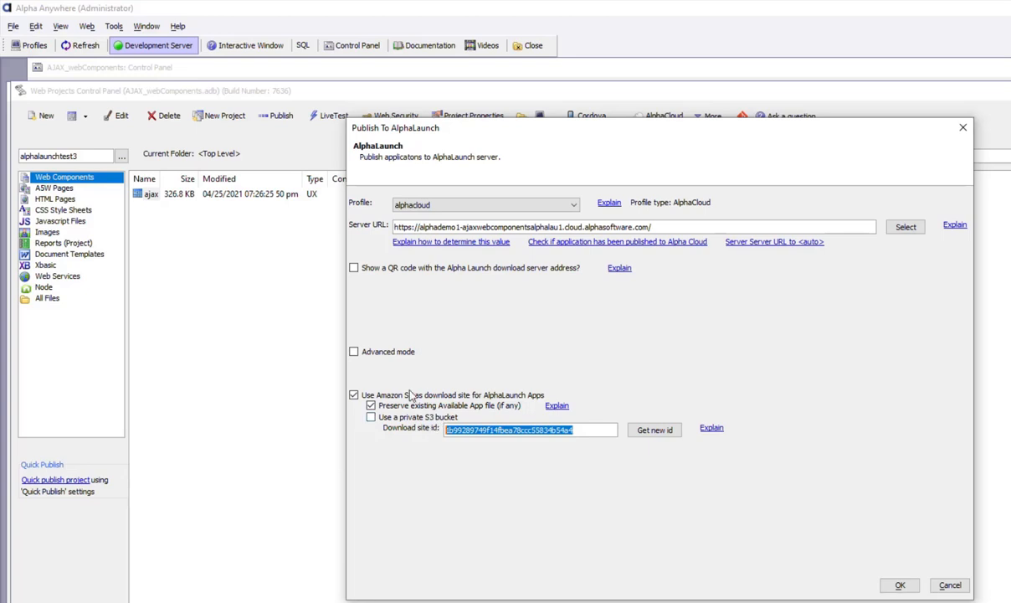
left_click(354, 268)
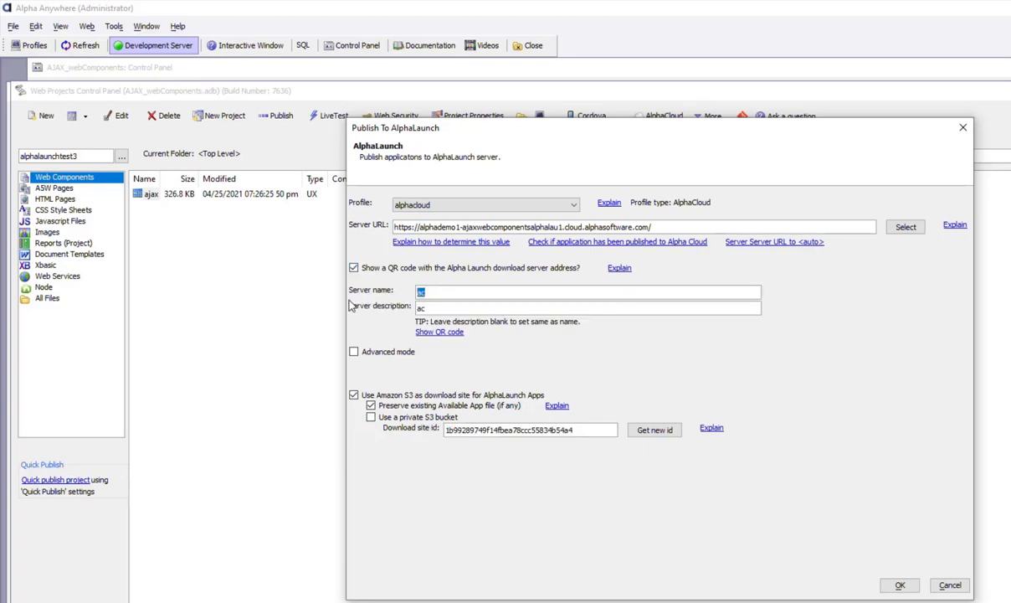
type("s3 download server")
key("Tab")
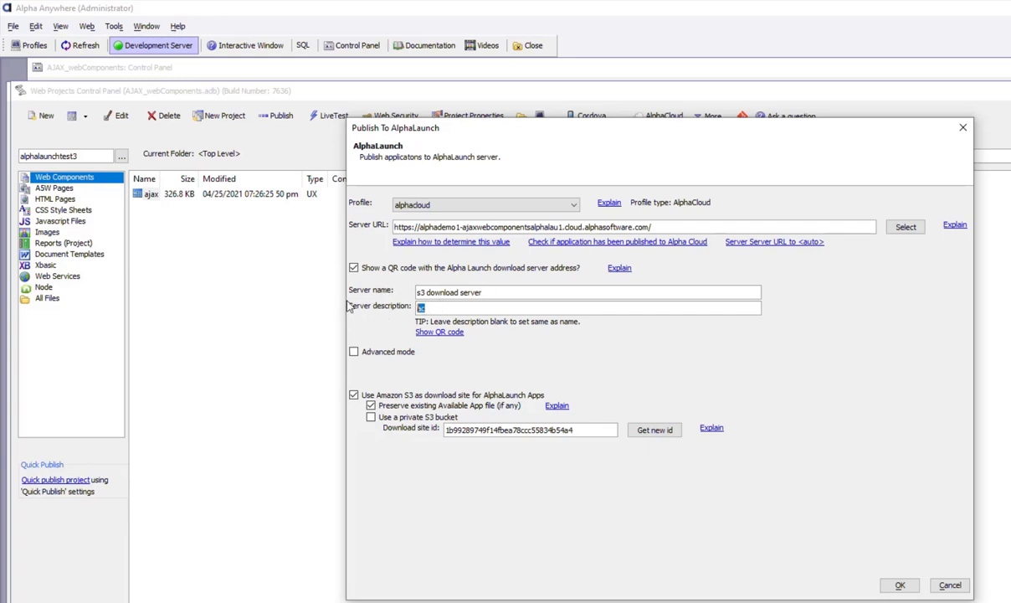
key("BackSpace")
- Display the server QR code and scan it into a new server entry in AlphaLaunch on the mirrored phone
left_click(438, 332)
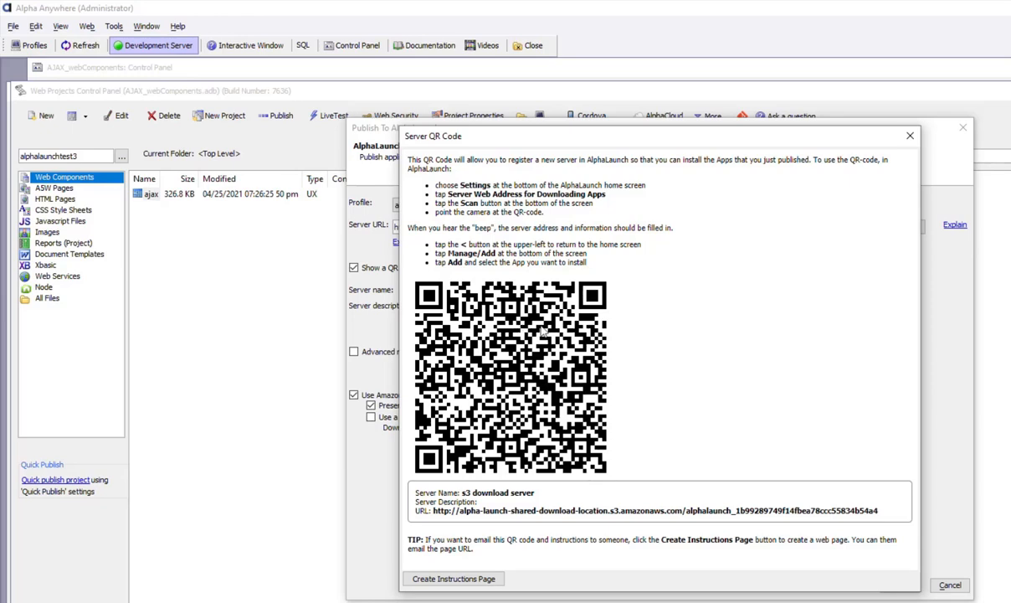
left_click_drag(921, 29, 481, 39)
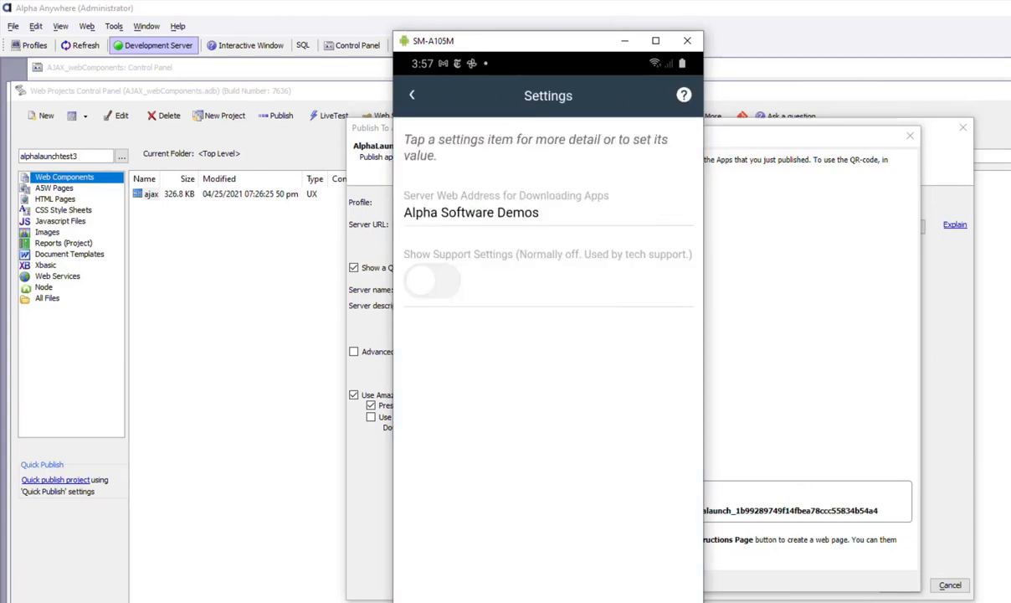
left_click(447, 205)
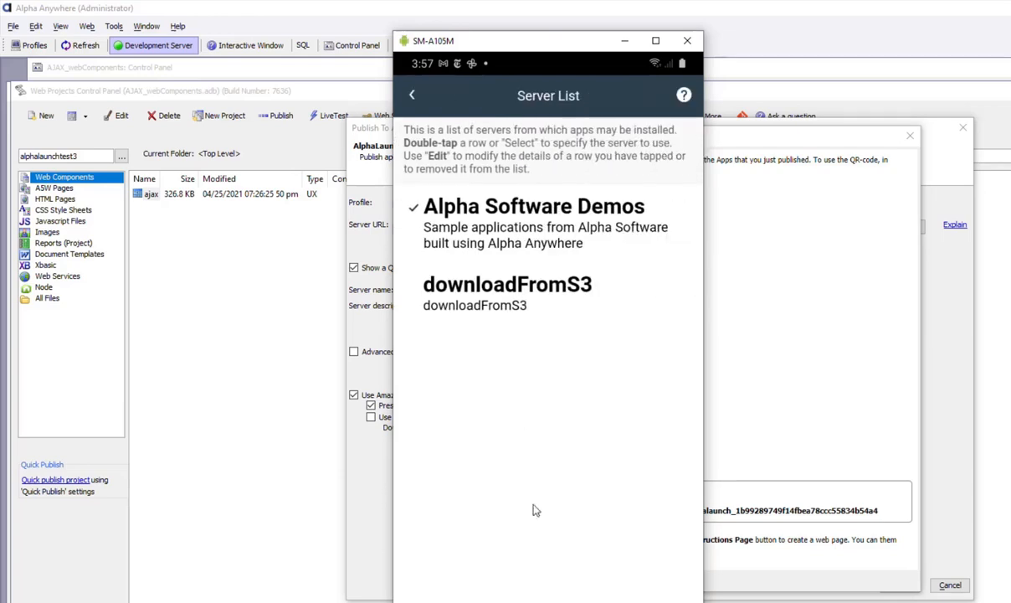
left_click(540, 599)
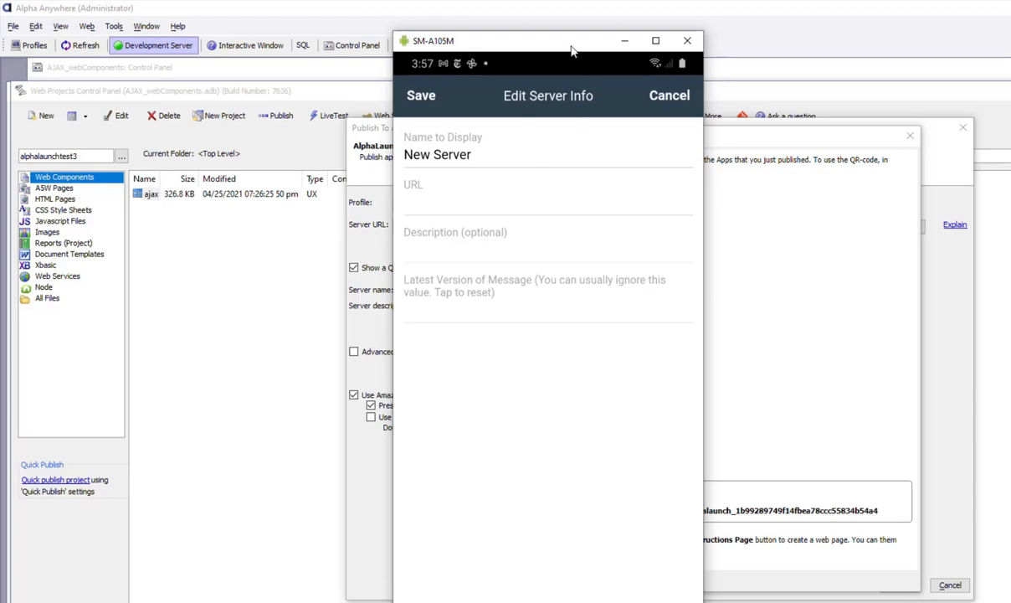
left_click_drag(566, 44, 0, 84)
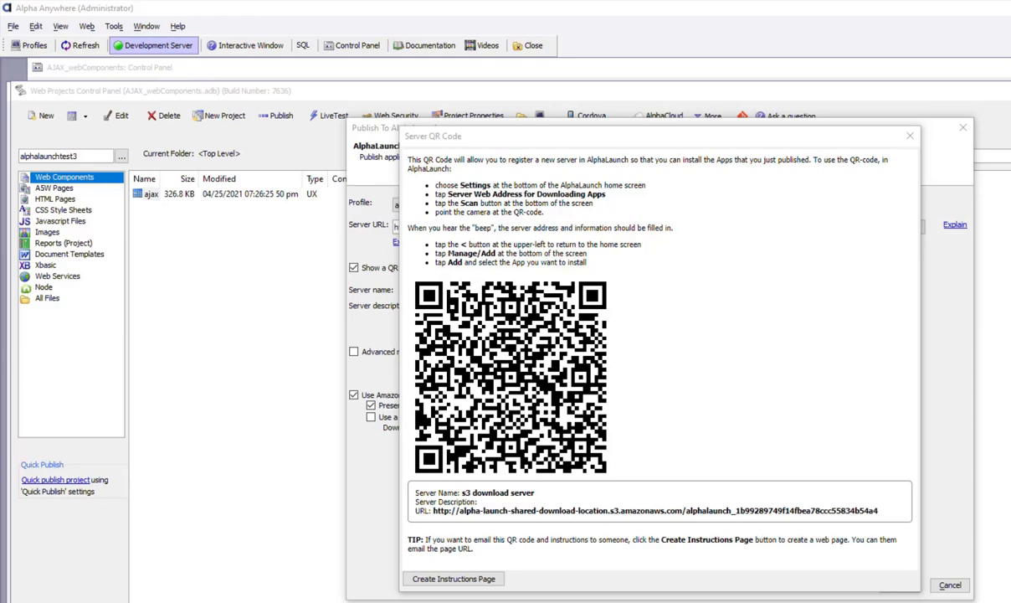
left_click_drag(1010, 117, 600, 92)
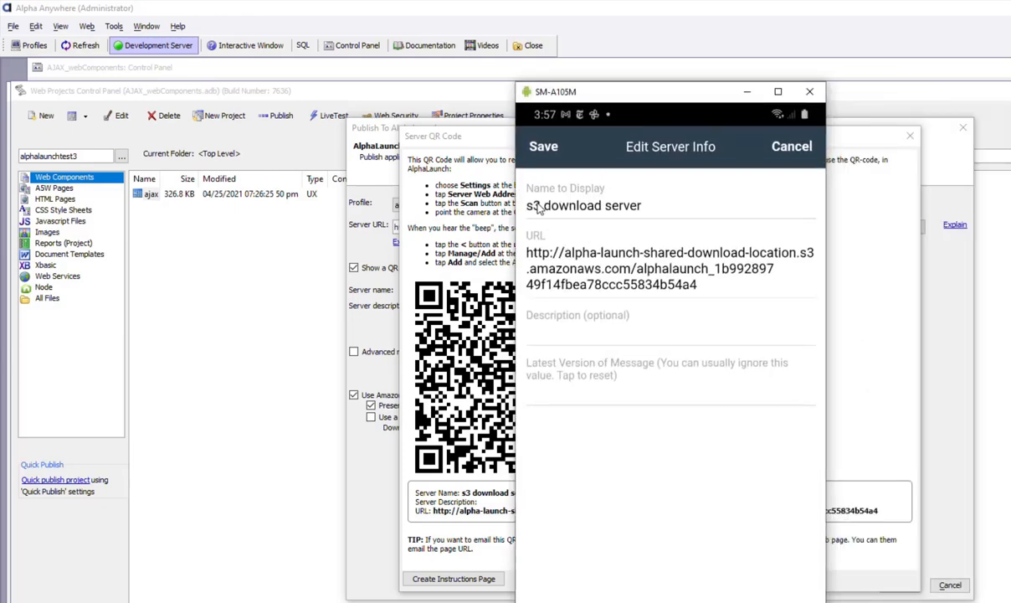
- Save the "s3 download server" entry on the phone and return to the AlphaLaunch home screen
left_click(544, 148)
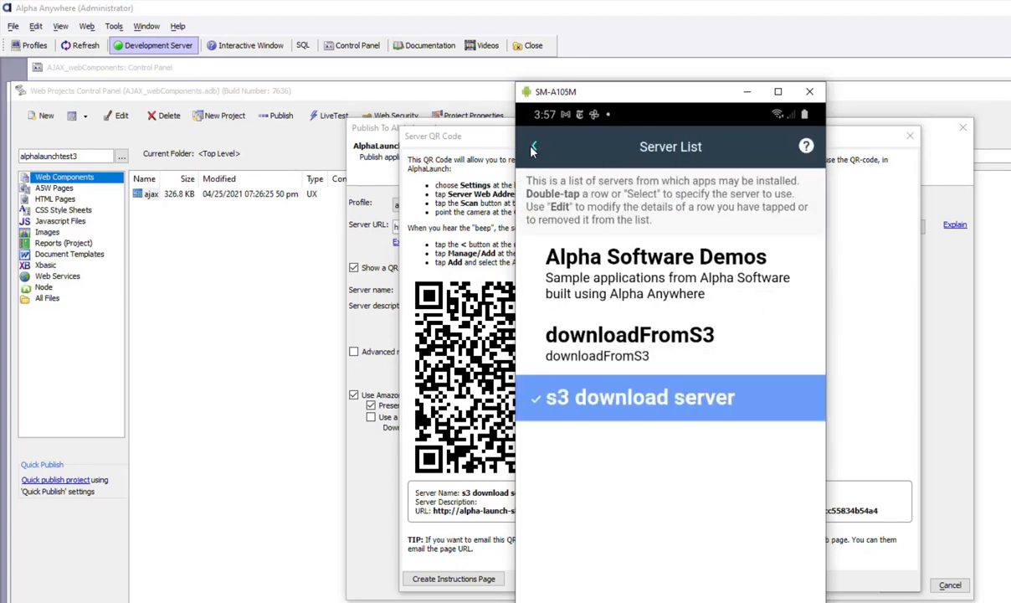
left_click(530, 151)
left_click(530, 151)
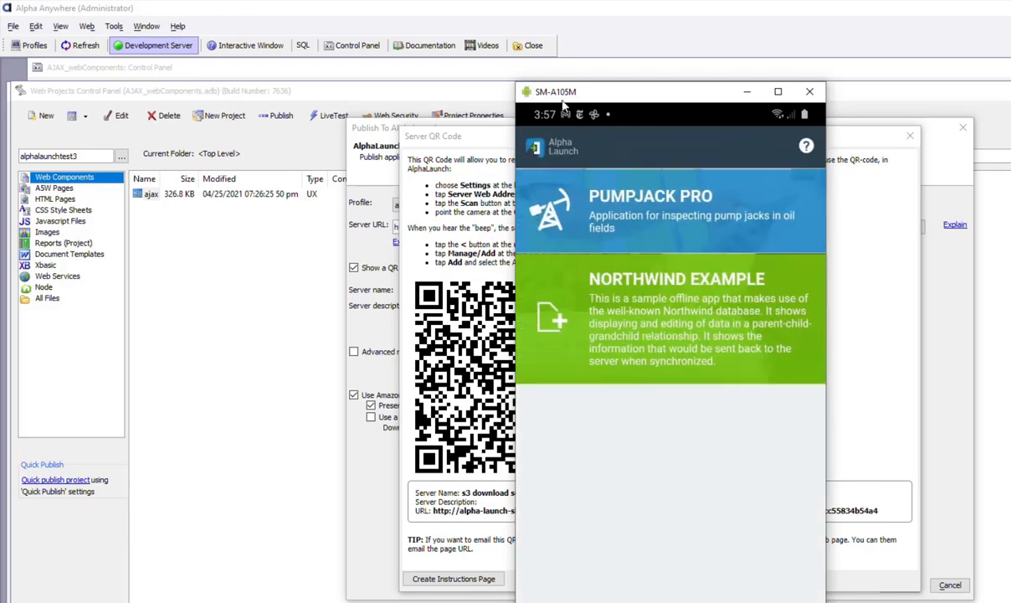
- Close the server QR code and publish the ajax app to AlphaLaunch
left_click_drag(561, 91, 1010, 86)
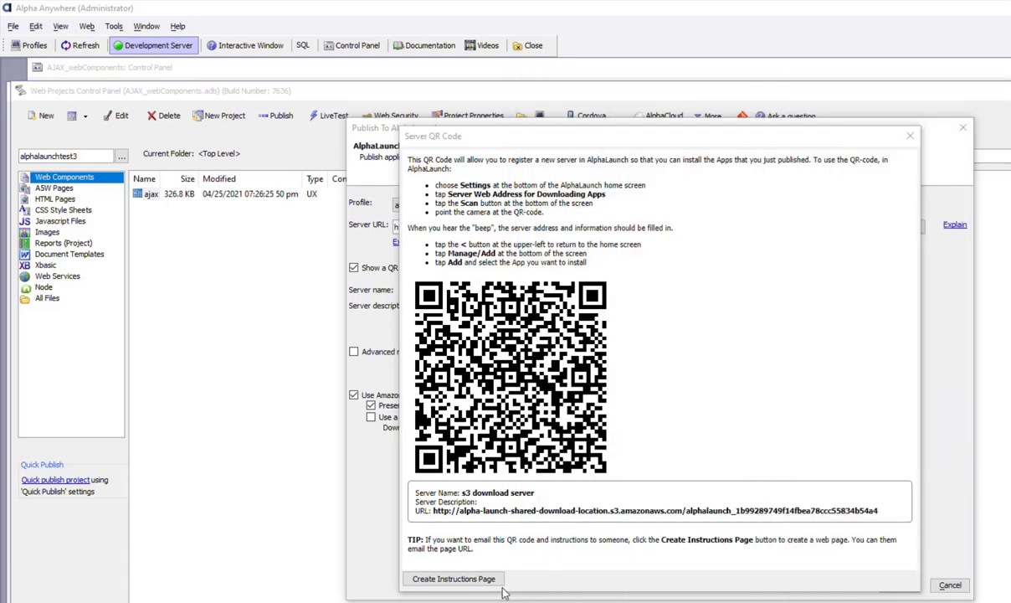
left_click(910, 135)
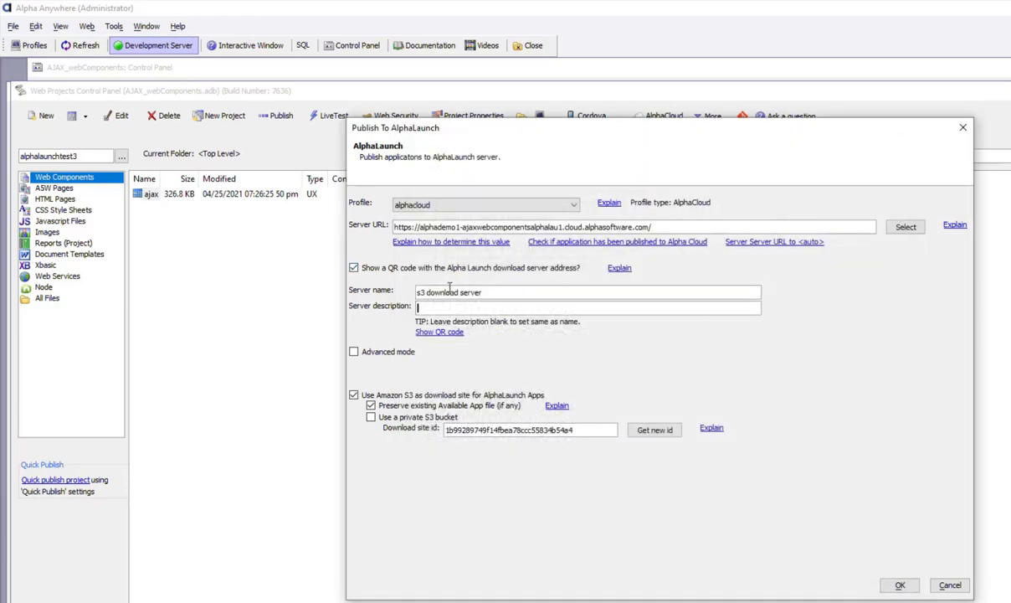
left_click(901, 583)
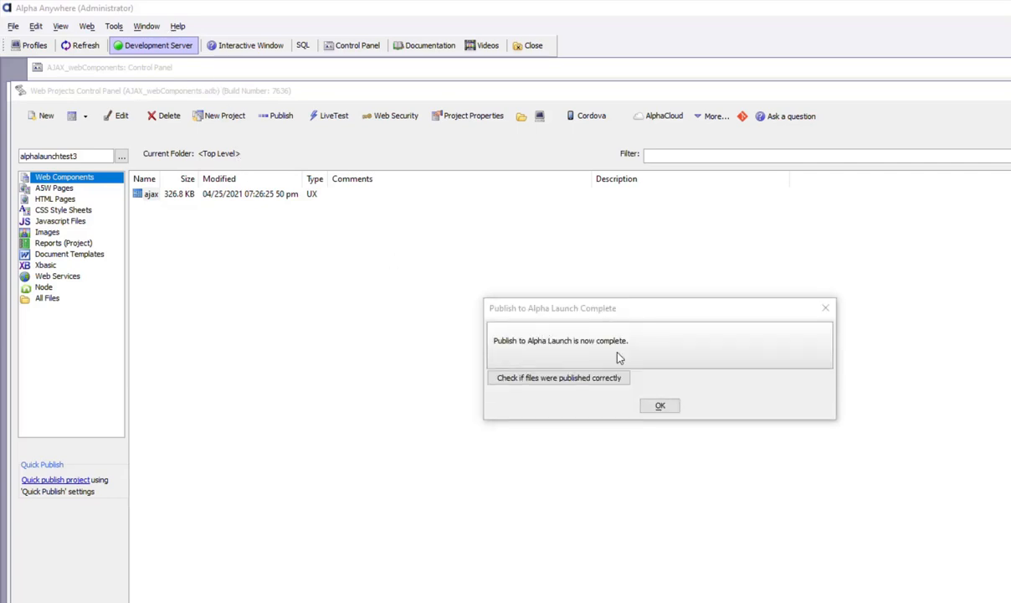
- Check whether the AlphaLaunch files were published correctly, review the app list JSON, and close the publish dialogs
left_click_drag(702, 318, 573, 221)
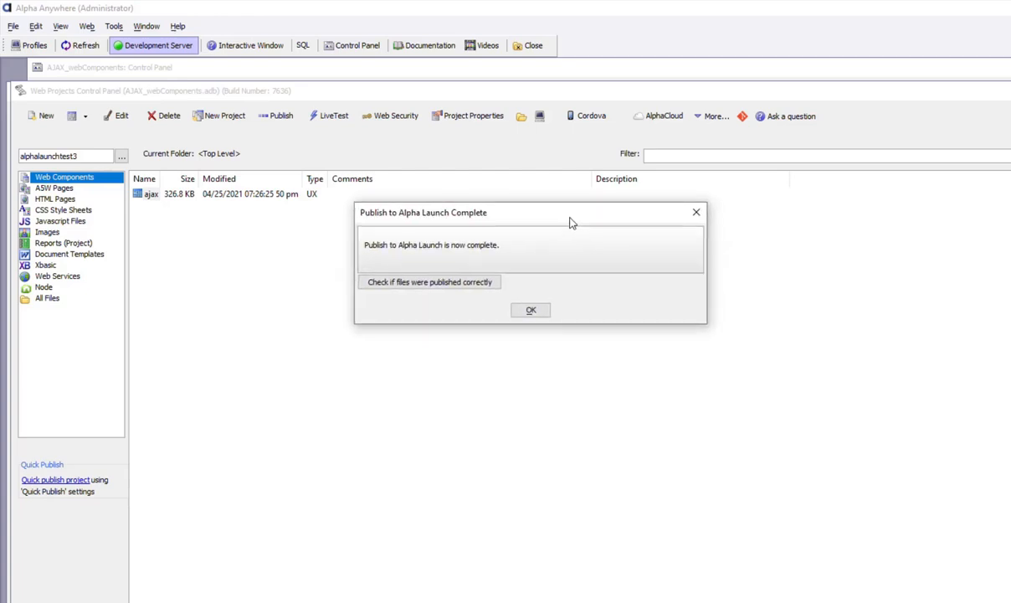
left_click(432, 283)
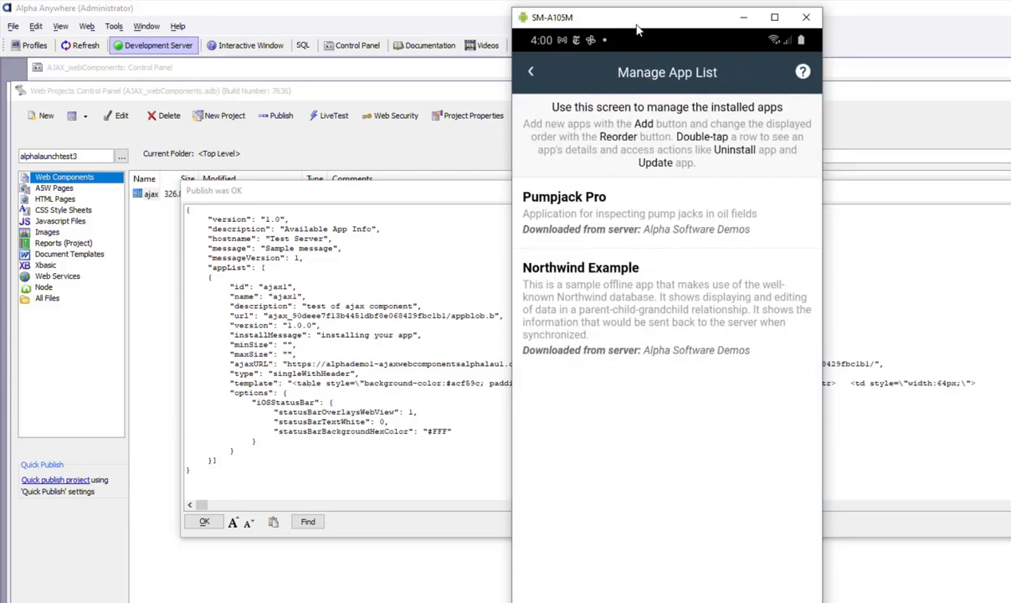
left_click_drag(634, 24, 1010, 77)
left_click(203, 521)
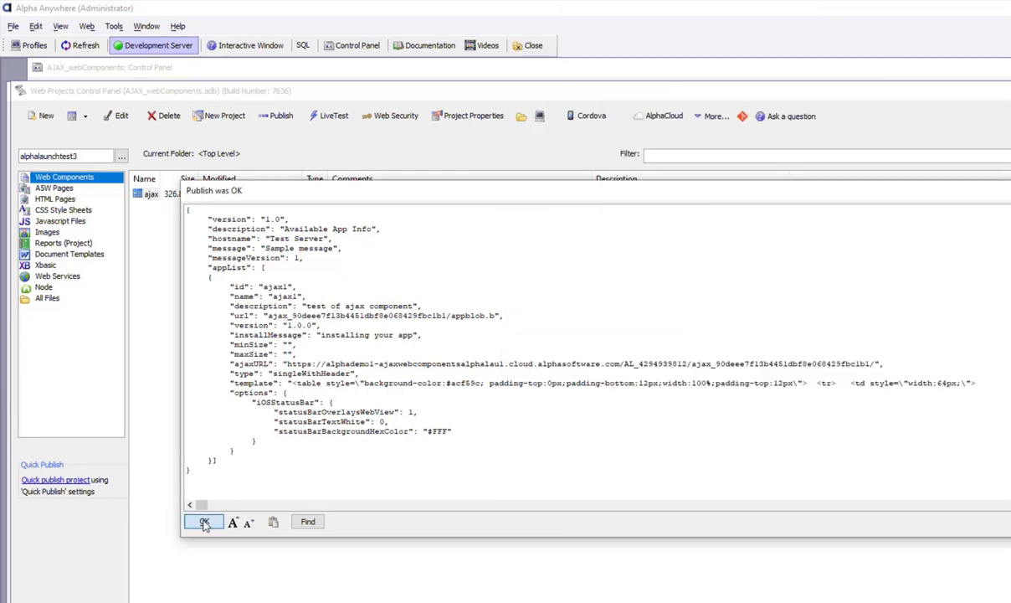
left_click(205, 523)
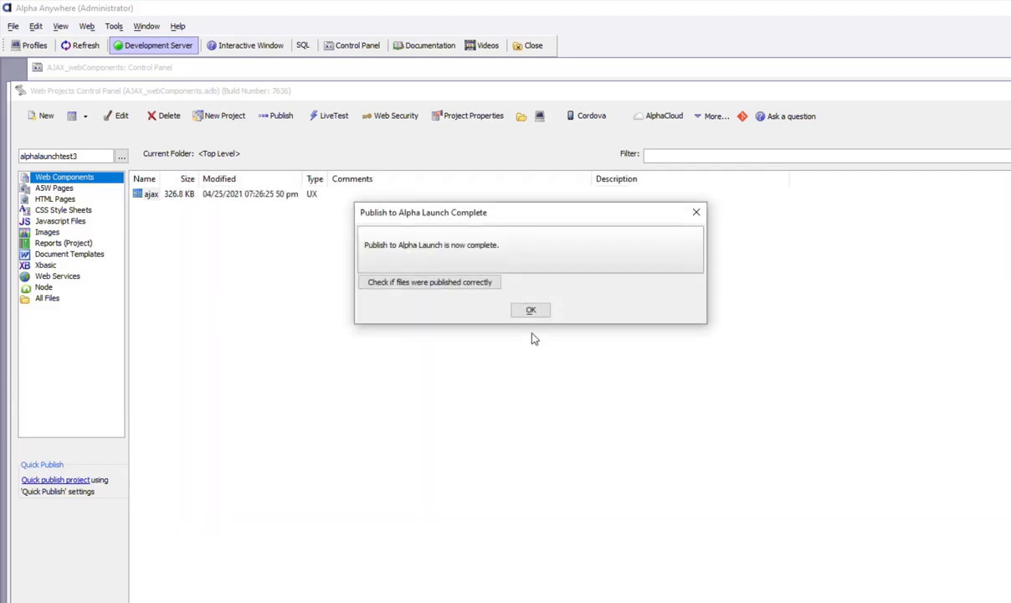
left_click(530, 310)
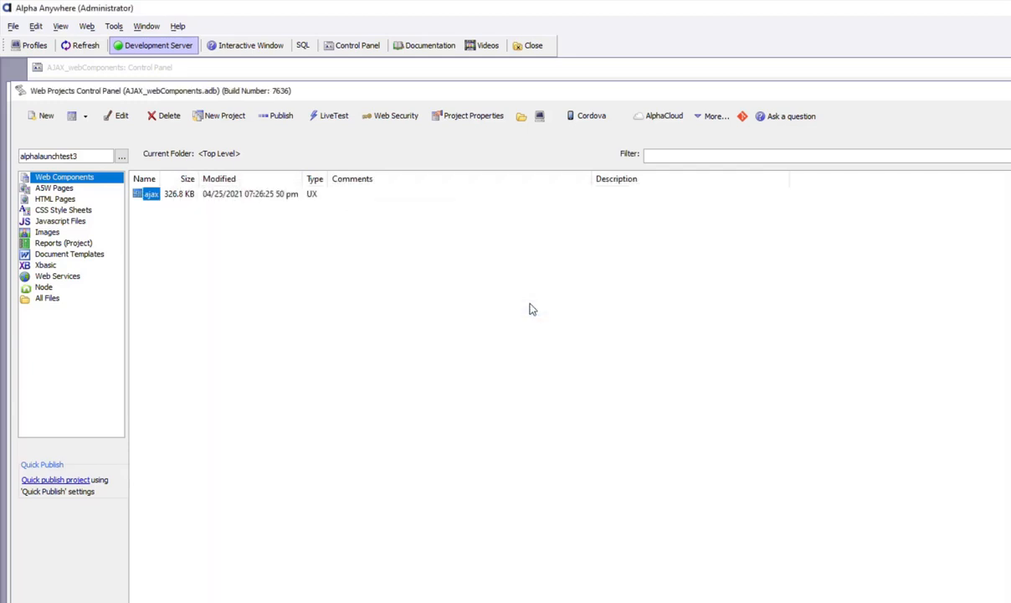
- Bring the mirrored phone into view and install the ajax1 app from the s3 download server, dismissing the server and download messages
left_click_drag(1010, 50, 554, 9)
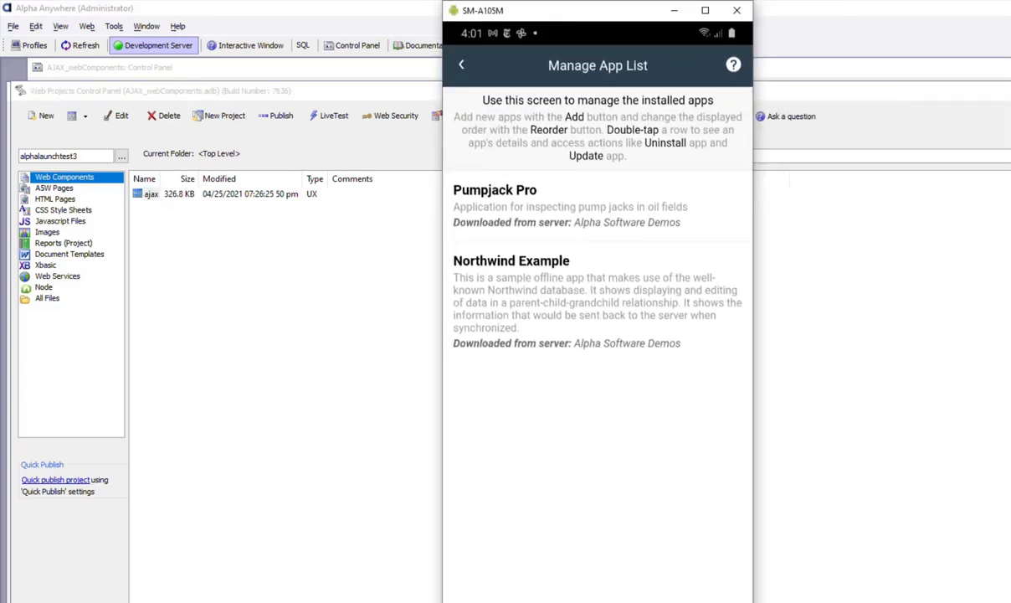
left_click(598, 602)
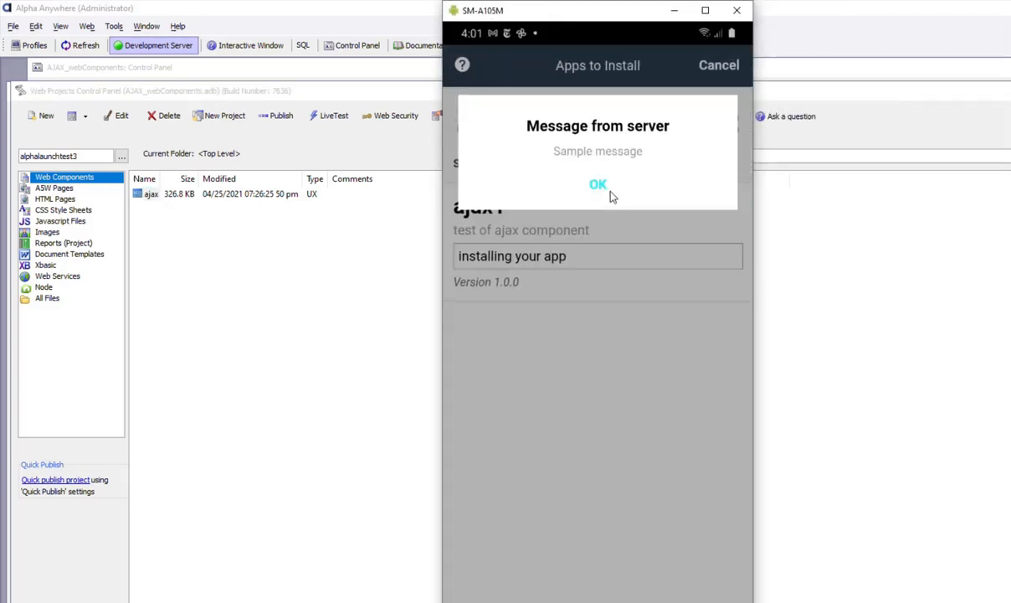
left_click(610, 191)
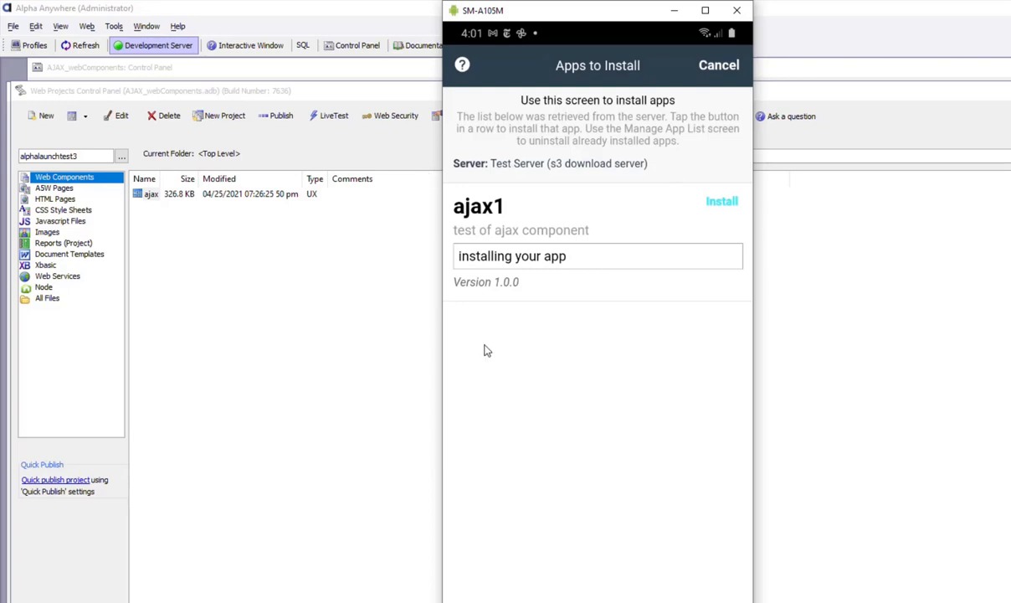
left_click(722, 202)
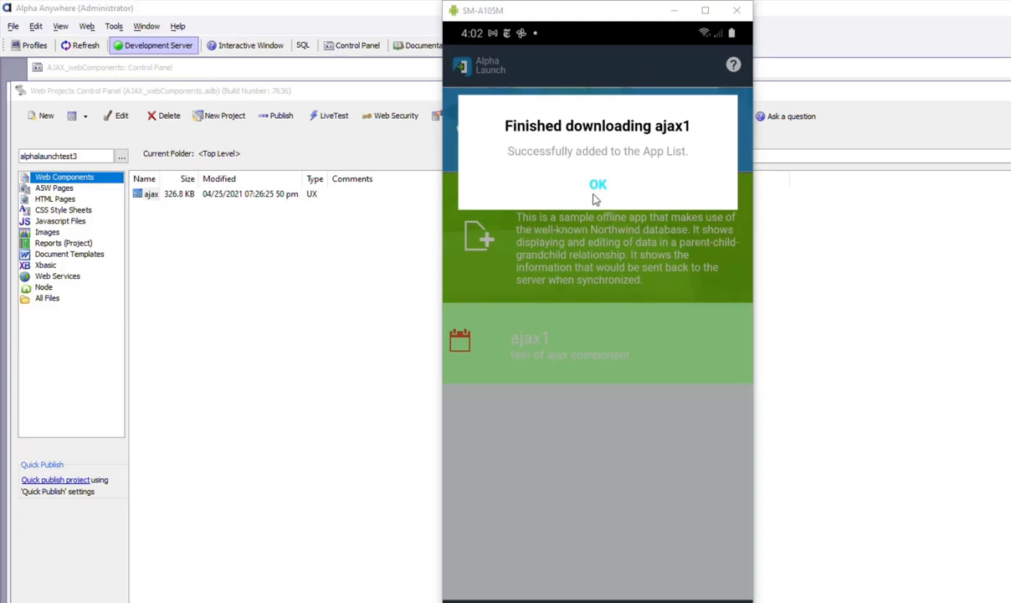
left_click(598, 187)
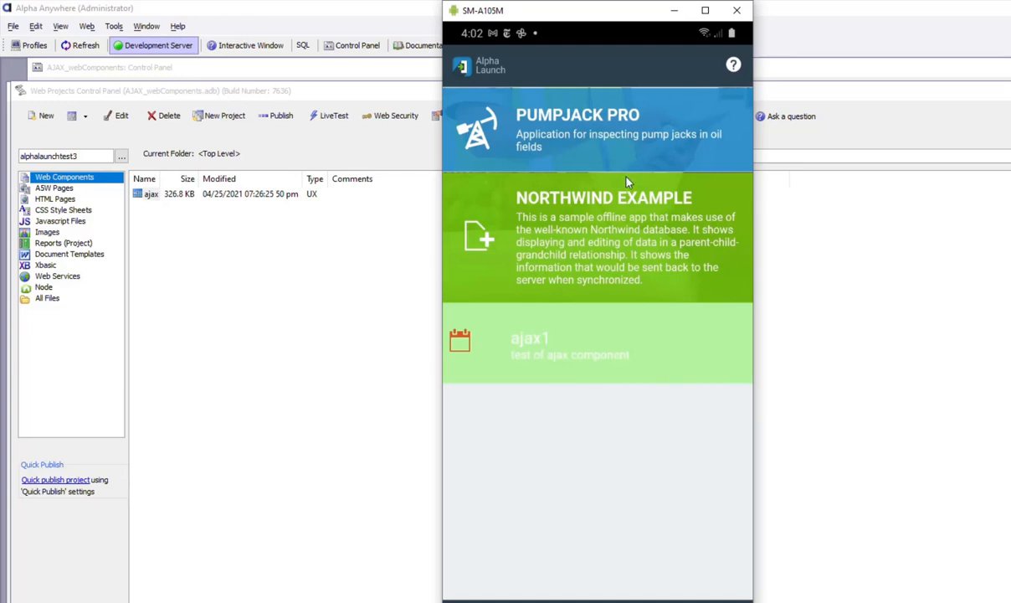
- Launch ajax1 on the phone, test its Ajax callback twice, and exit to the AlphaLaunch home screen
left_click(540, 349)
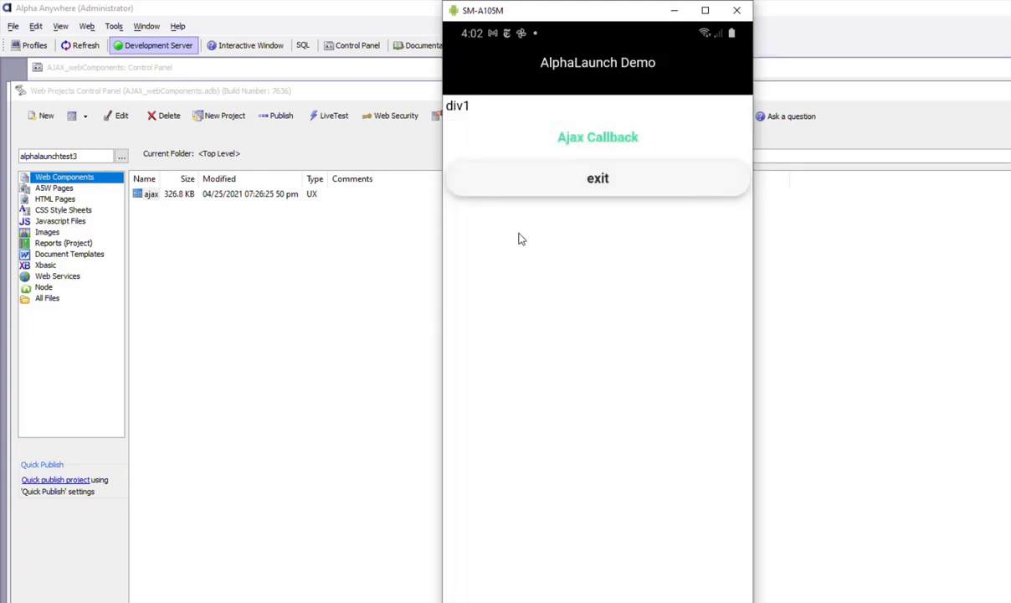
left_click(599, 142)
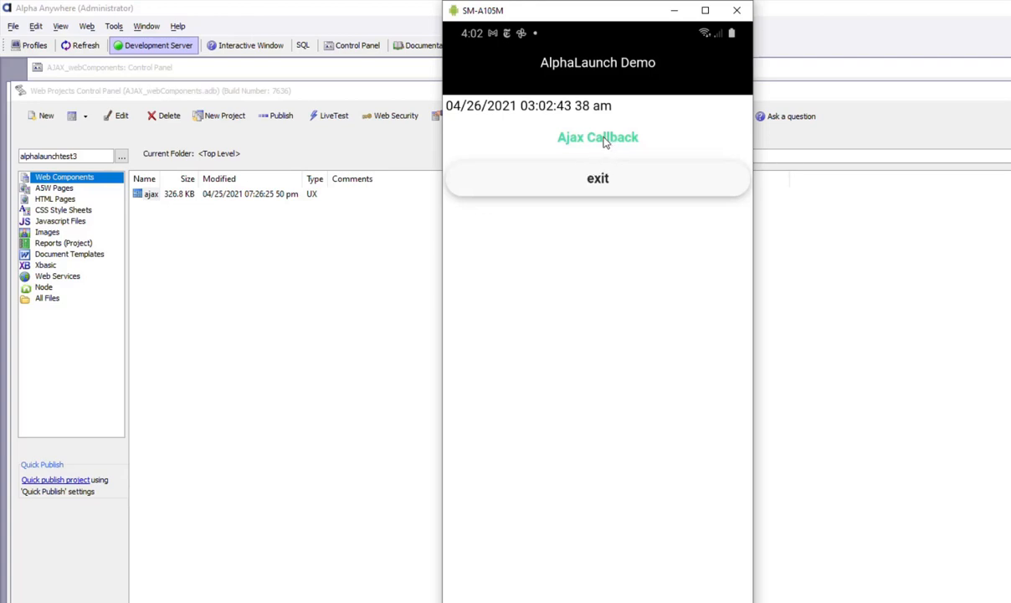
left_click(607, 138)
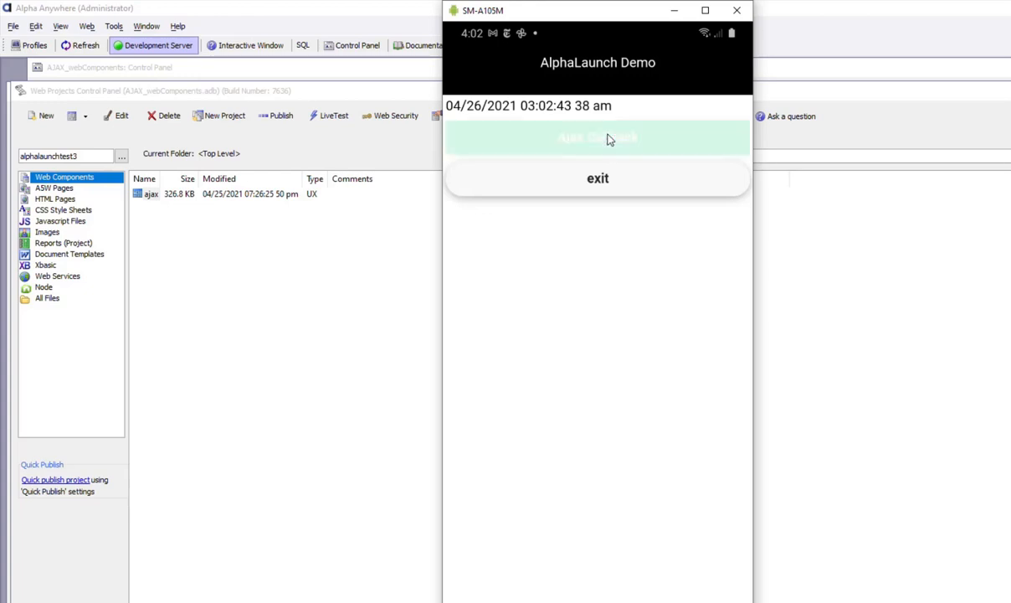
left_click(608, 186)
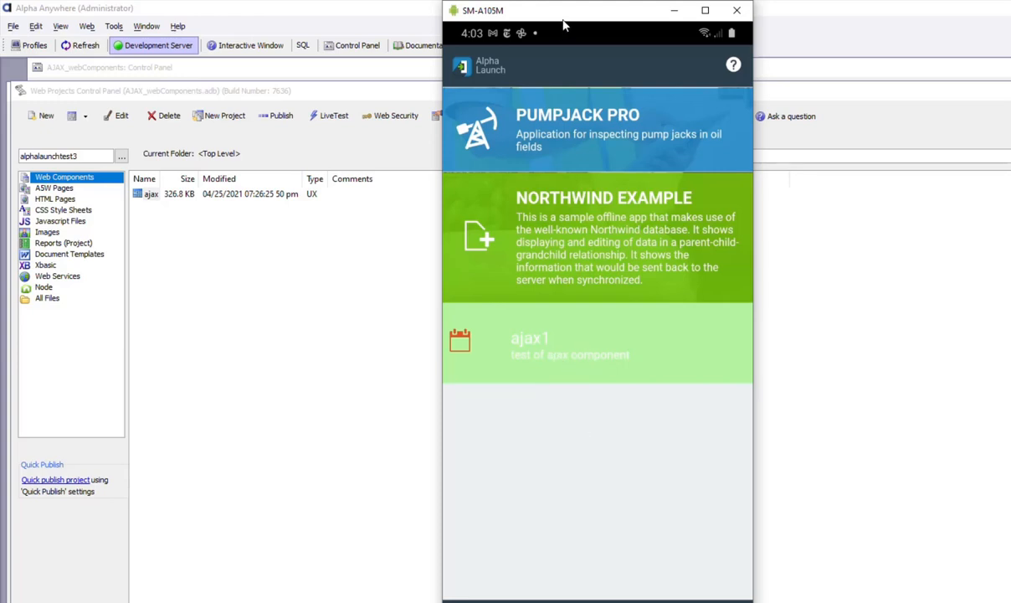
- Move the phone mirror out of view and reopen the AlphaLaunch publishing settings for the registered ajax component
left_click_drag(564, 17, 1008, 84)
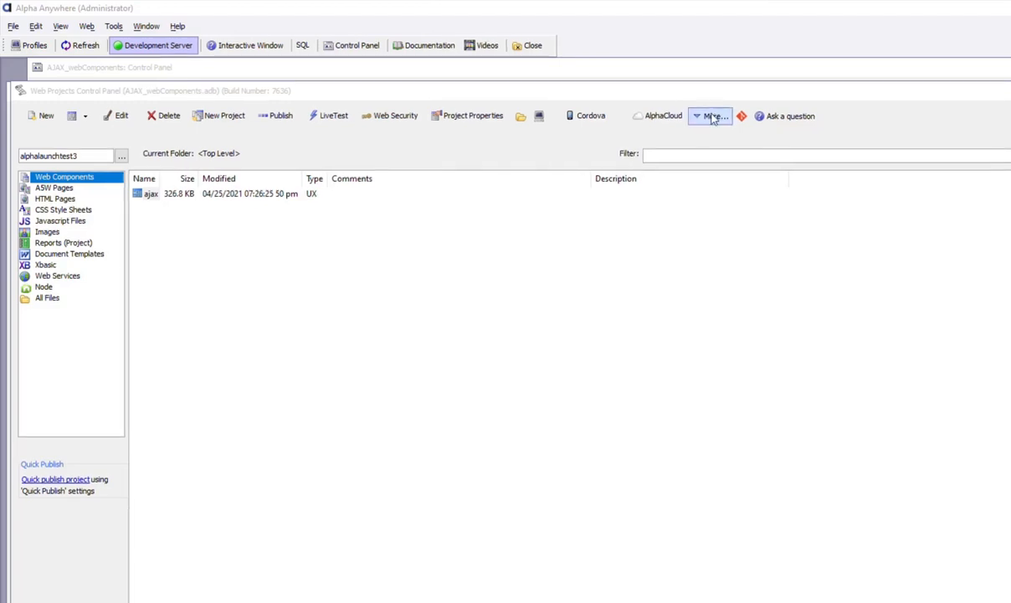
left_click(712, 116)
mouse_move(737, 312)
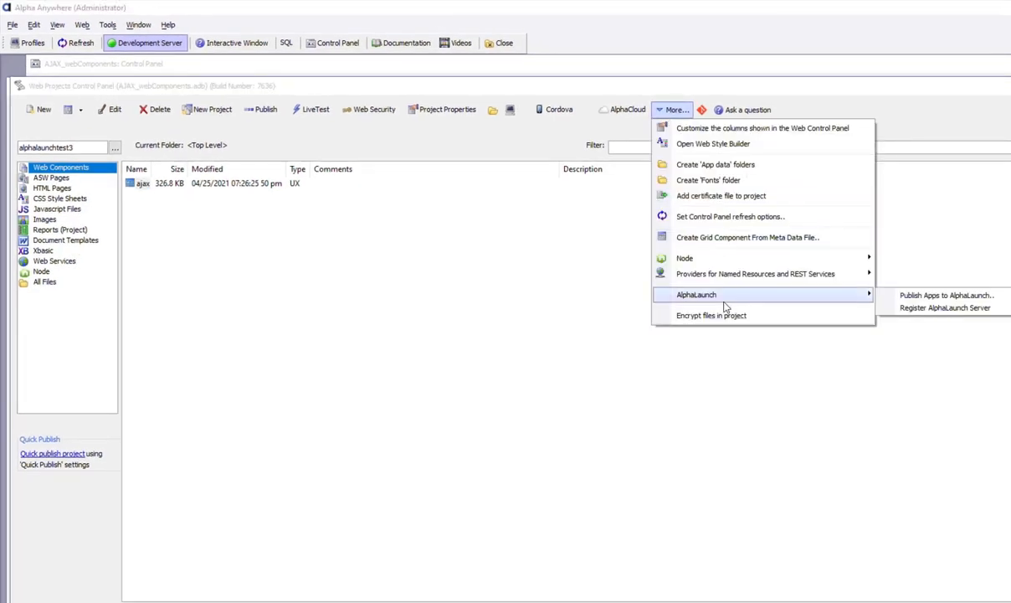
left_click(920, 295)
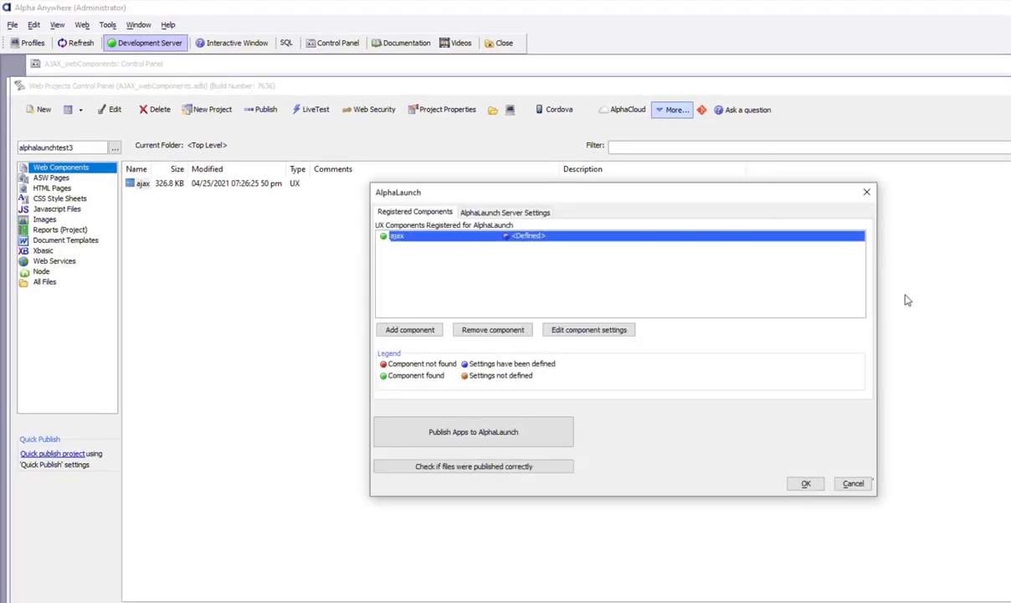
left_click(522, 432)
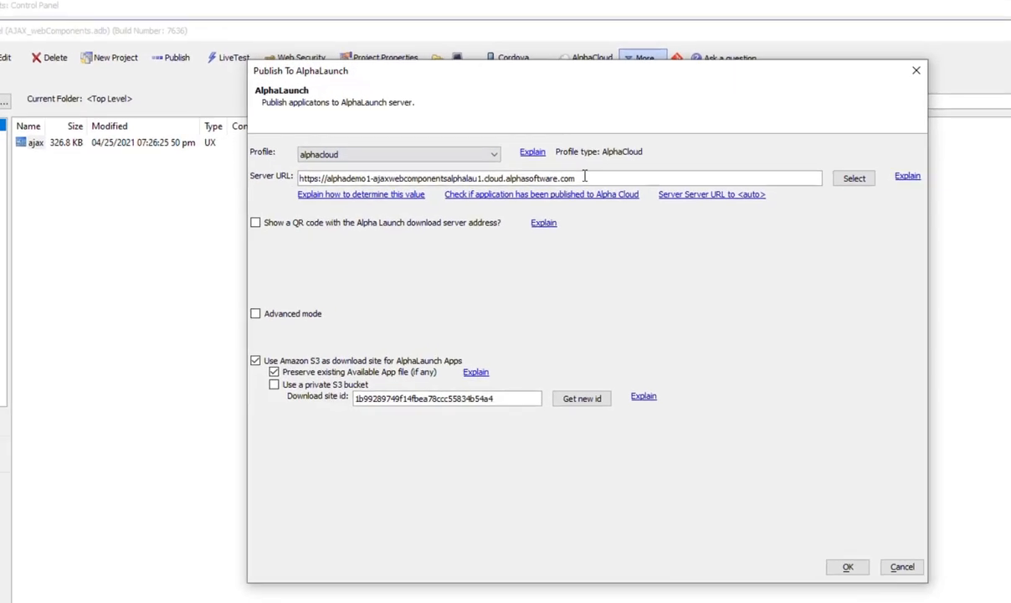
- Set the AlphaLaunch server URL to <Auto>, overwriting the existing value, and disable Amazon S3 as the download site
left_click_drag(582, 176, 298, 181)
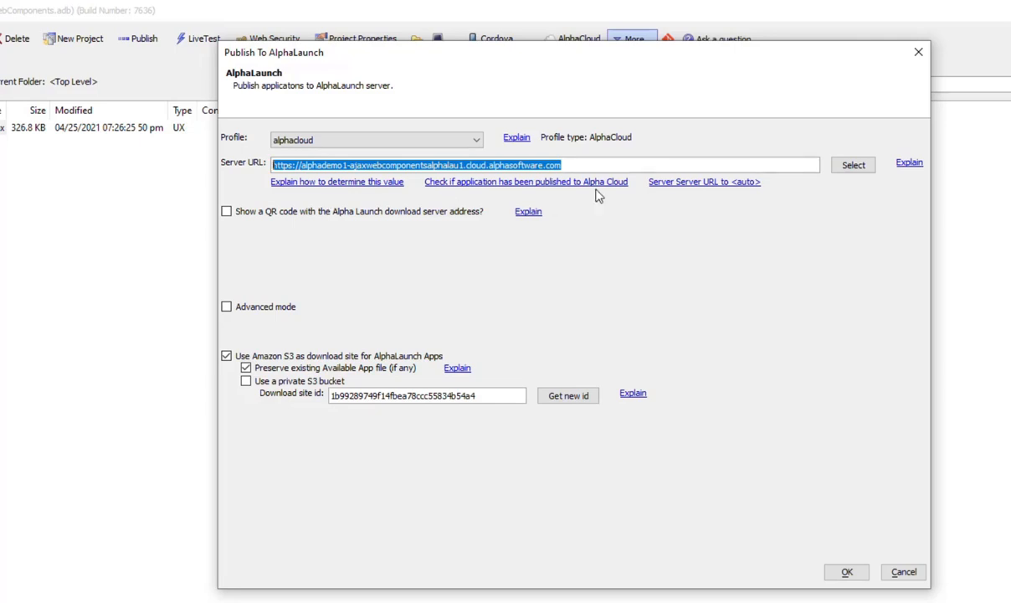
left_click(682, 186)
left_click(654, 378)
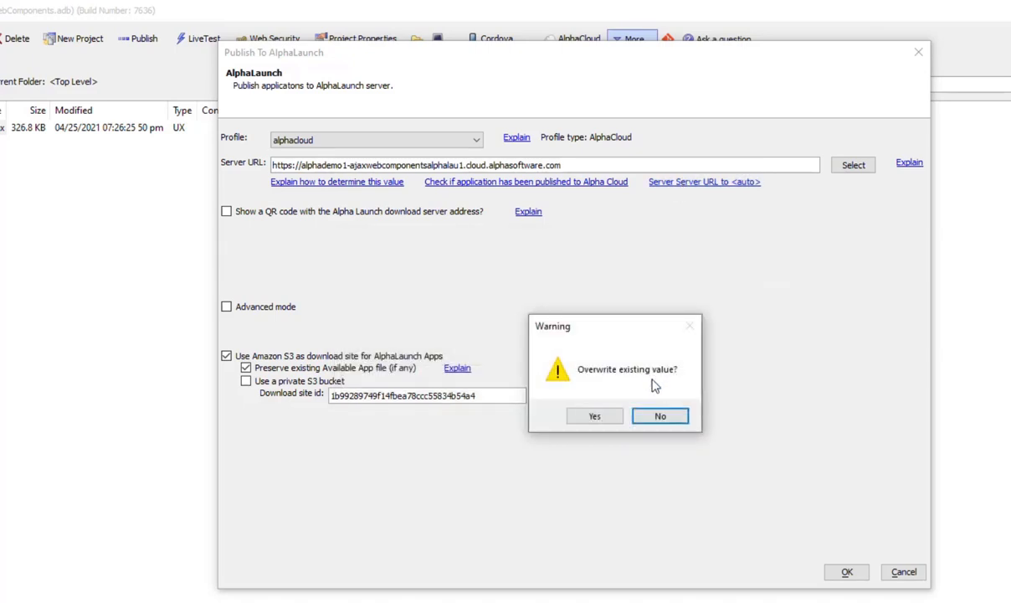
left_click(554, 393)
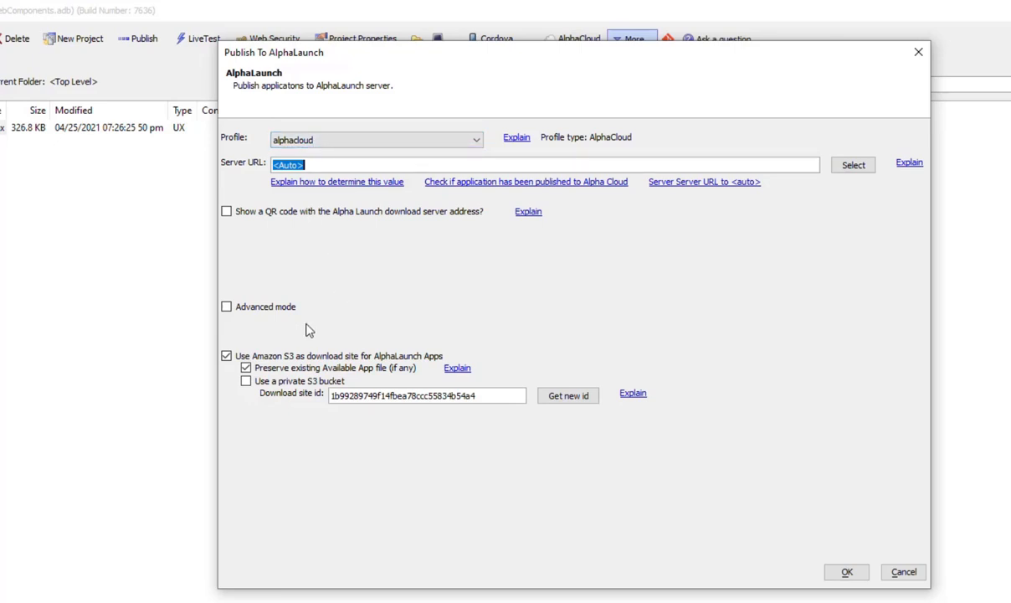
left_click(226, 358)
left_click(226, 358)
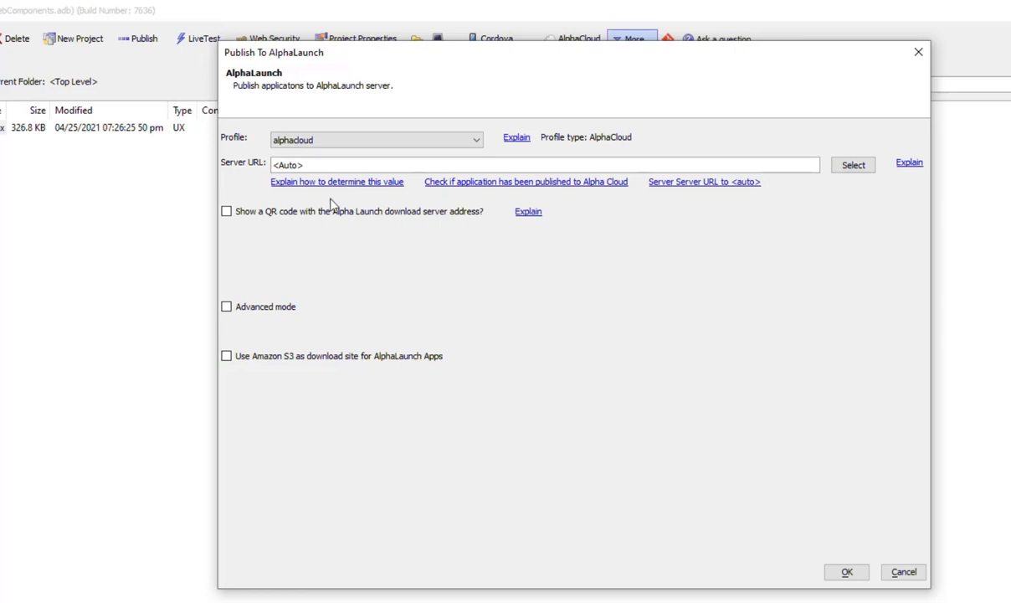